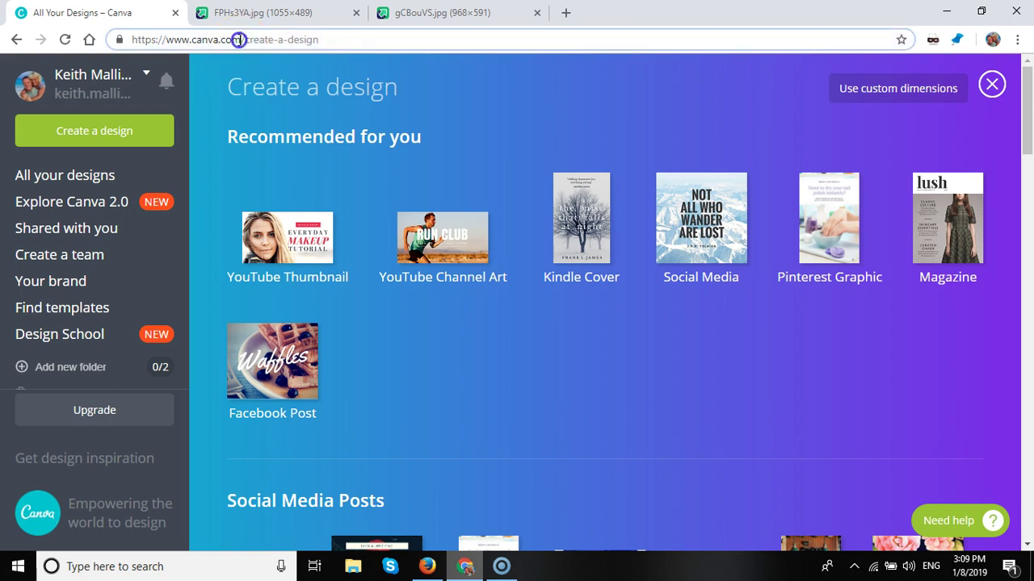
# Select the Canva web address while starting a blank YouTube Thumbnail design.
pyautogui.moveTo(241, 40); pyautogui.dragTo(150, 45)
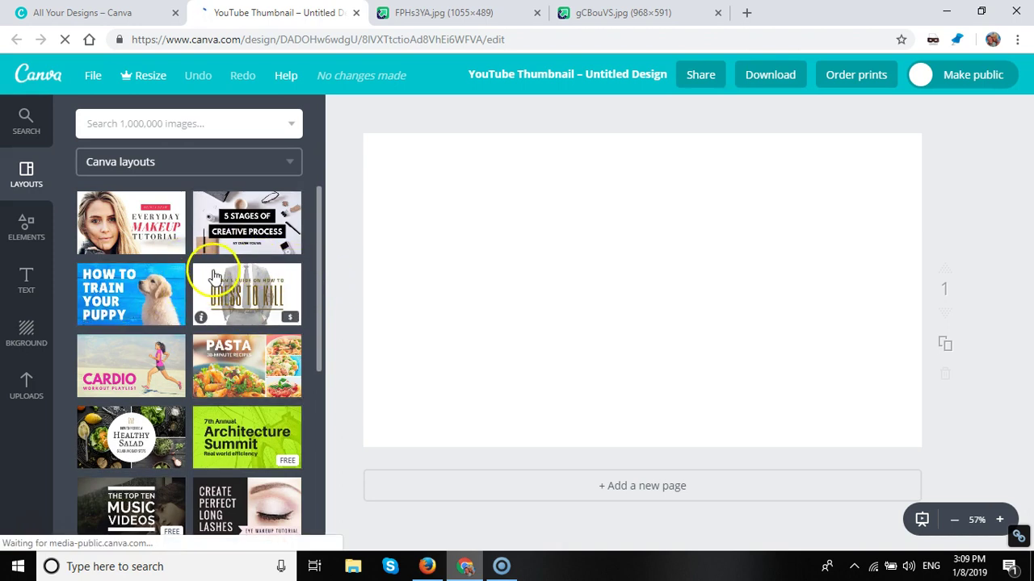
pyautogui.moveTo(246, 222)
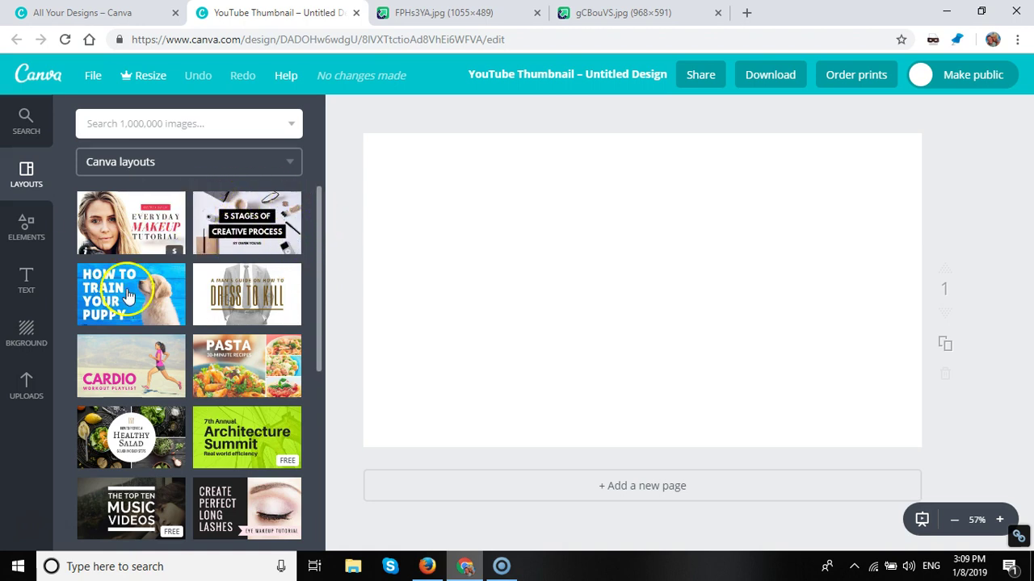
# Apply the 5 Stages of Creative Process layout and delete its background photo.
pyautogui.click(267, 217)
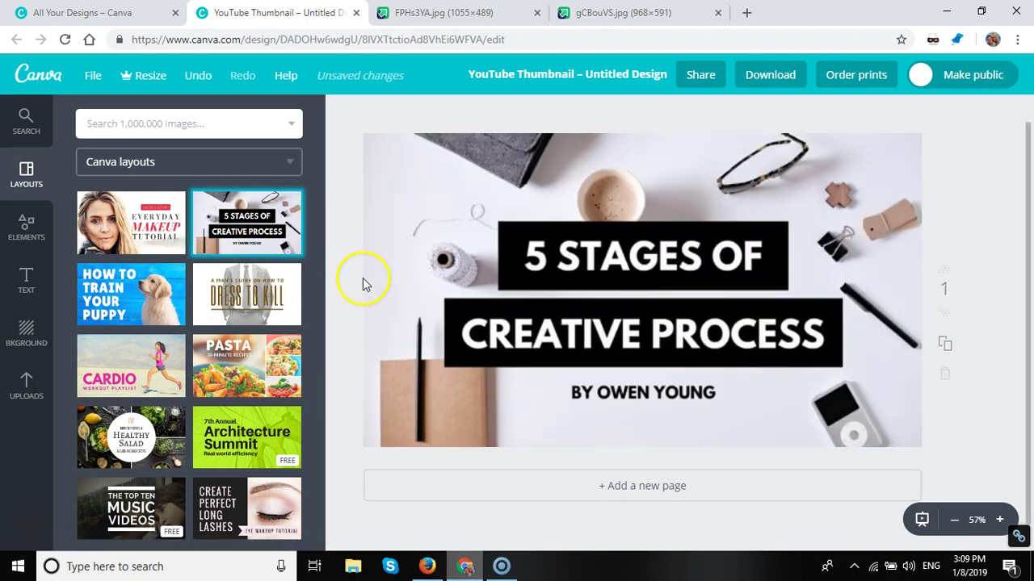
pyautogui.click(428, 178)
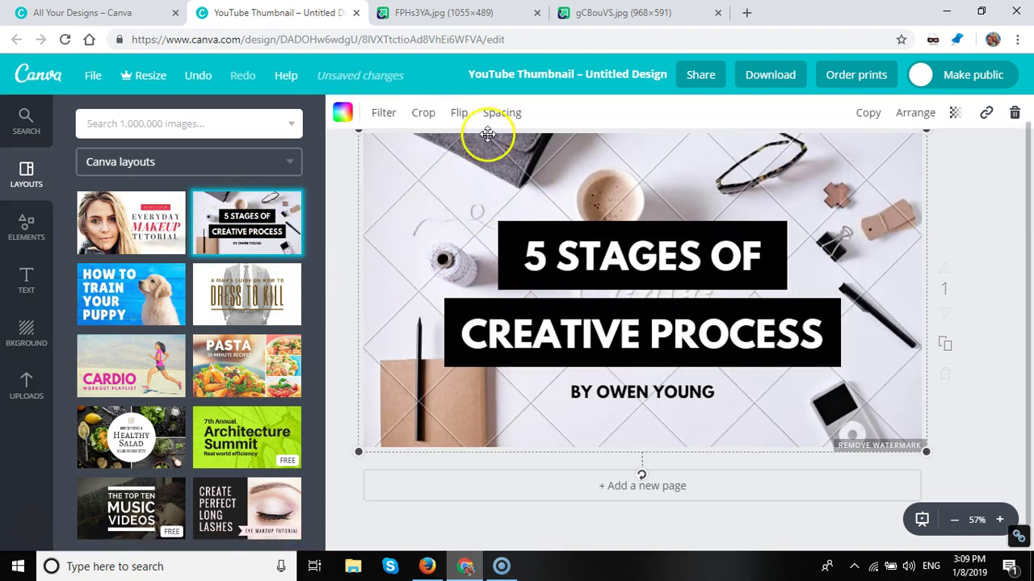
pyautogui.press('Delete')
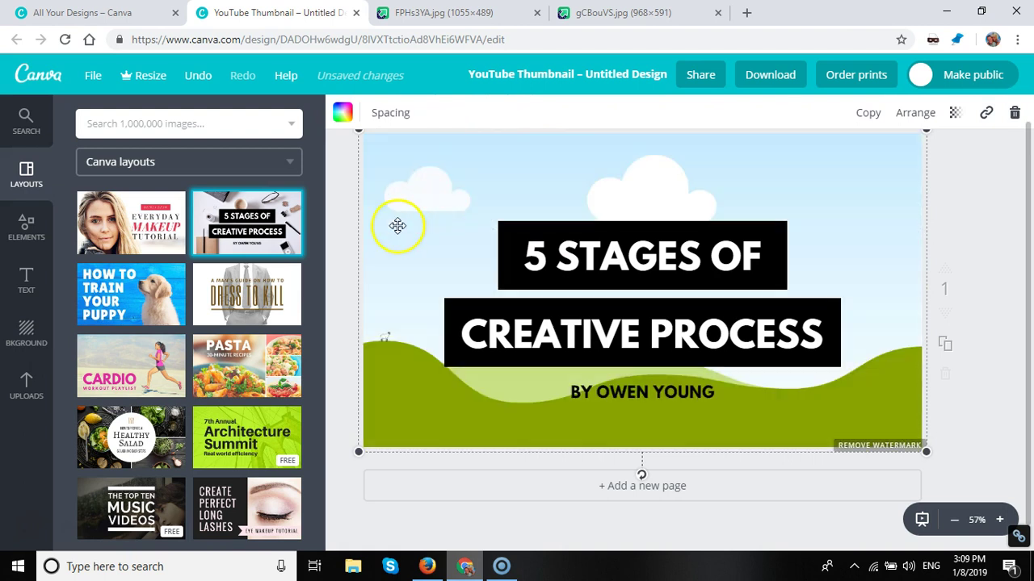
# Add the uploaded dining-room photo so it fills the page background.
pyautogui.click(27, 388)
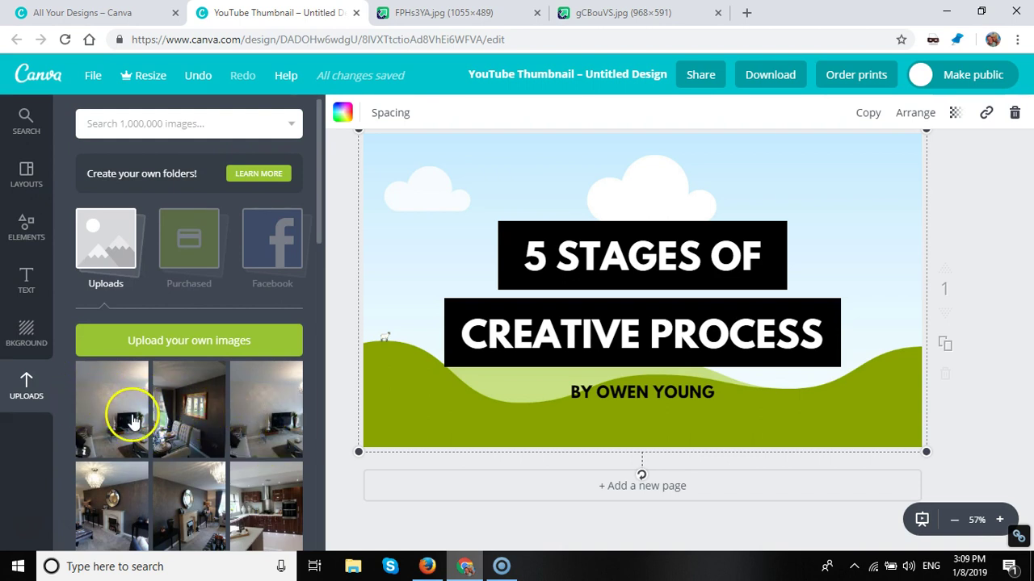
pyautogui.click(183, 417)
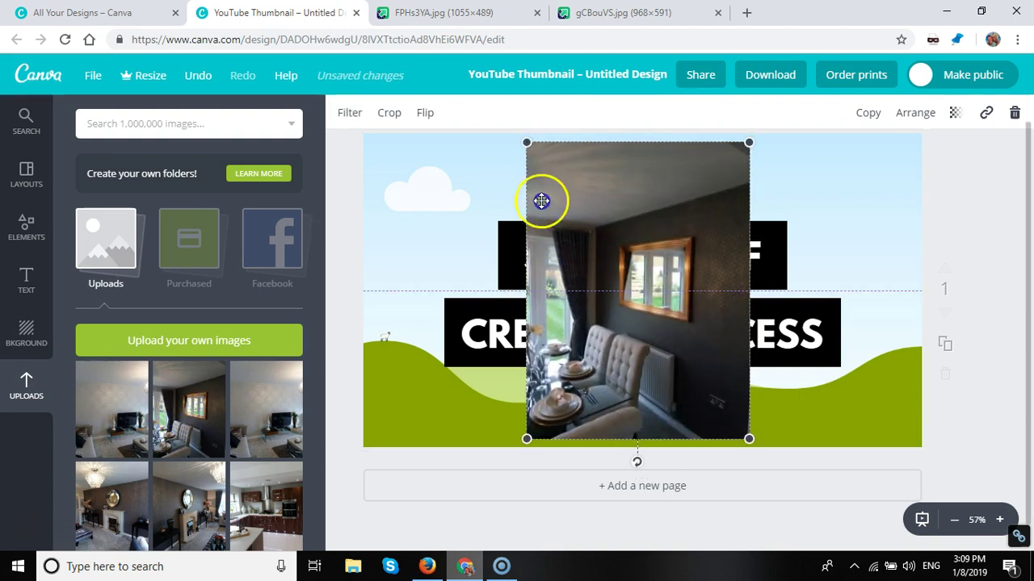
pyautogui.moveTo(541, 200)
pyautogui.mouseDown()
pyautogui.moveTo(458, 201)
pyautogui.moveTo(419, 240)
pyautogui.mouseUp()
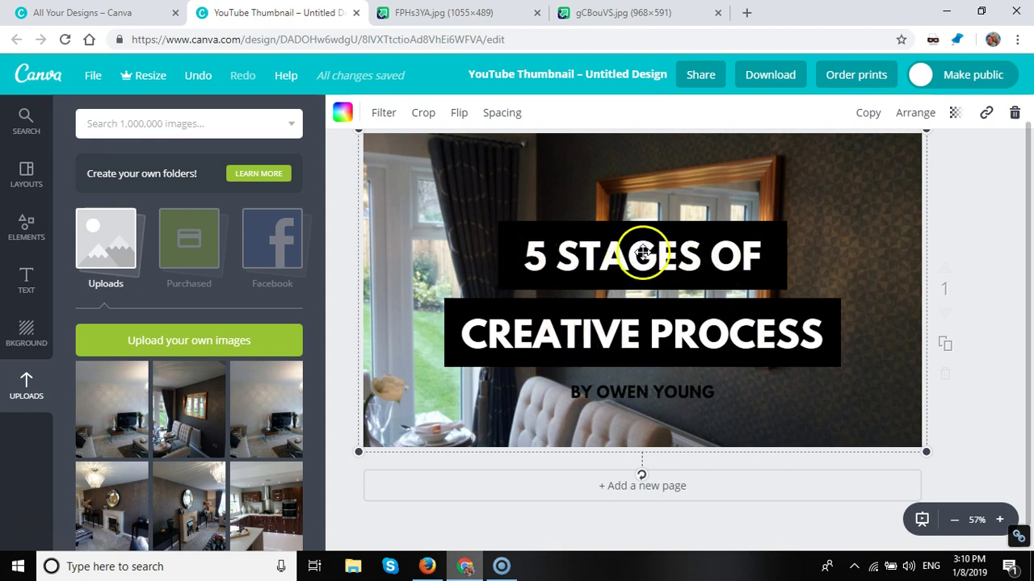
# Replace the title with PAINTER & DECORATOR and set it to size 32.
pyautogui.click(549, 253)
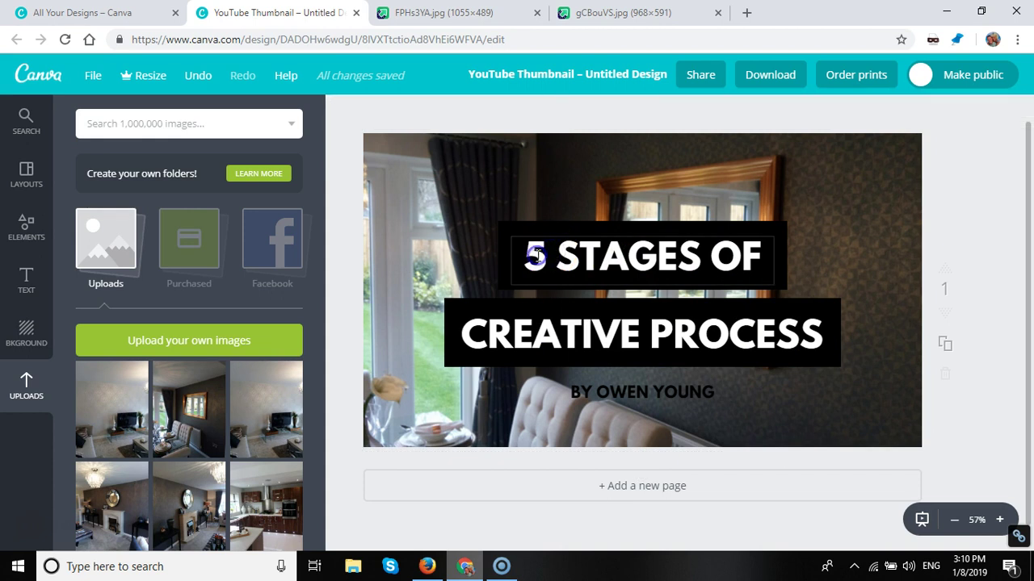
pyautogui.click(537, 256)
pyautogui.moveTo(536, 255); pyautogui.dragTo(741, 259)
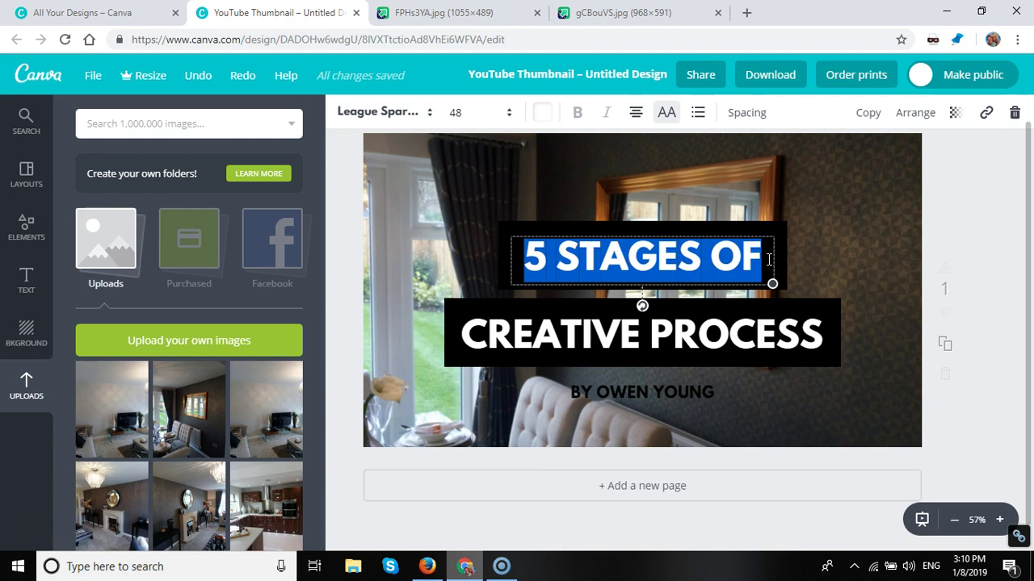
pyautogui.write('PAINTER')
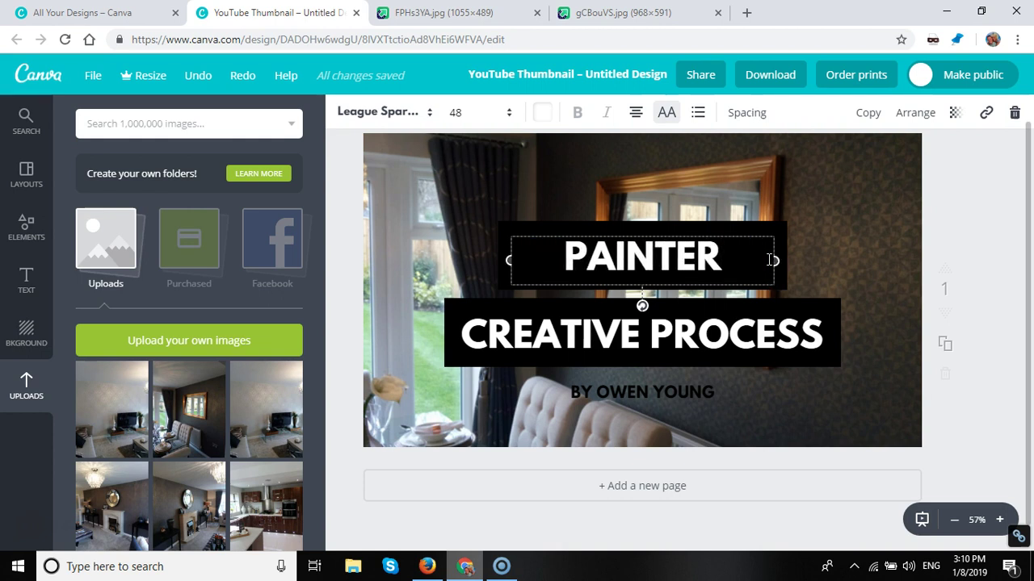
pyautogui.write(' & D')
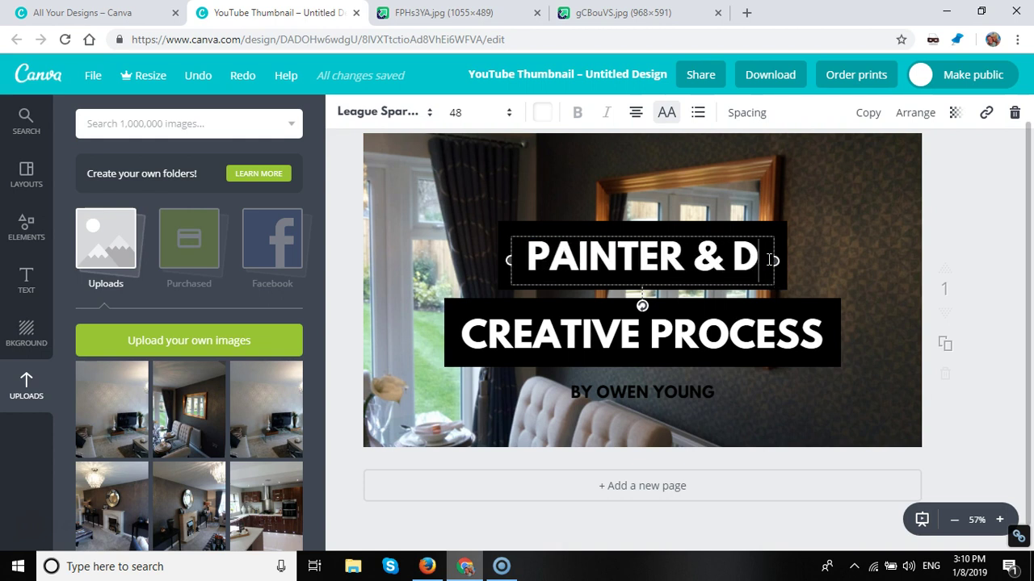
pyautogui.write('ECORATO')
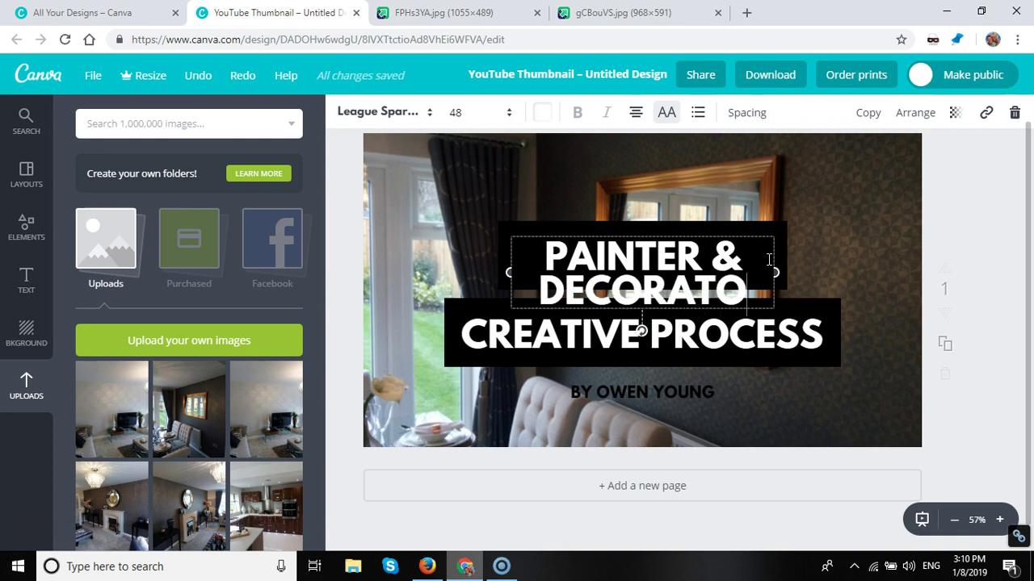
pyautogui.write('R')
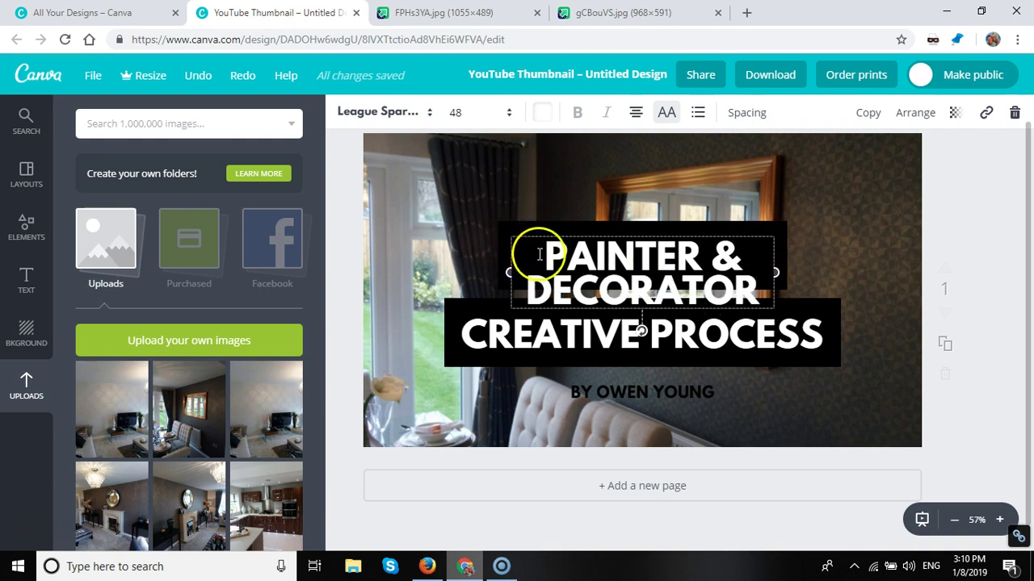
pyautogui.moveTo(538, 247)
pyautogui.mouseDown()
pyautogui.moveTo(612, 290)
pyautogui.moveTo(737, 288)
pyautogui.mouseUp()
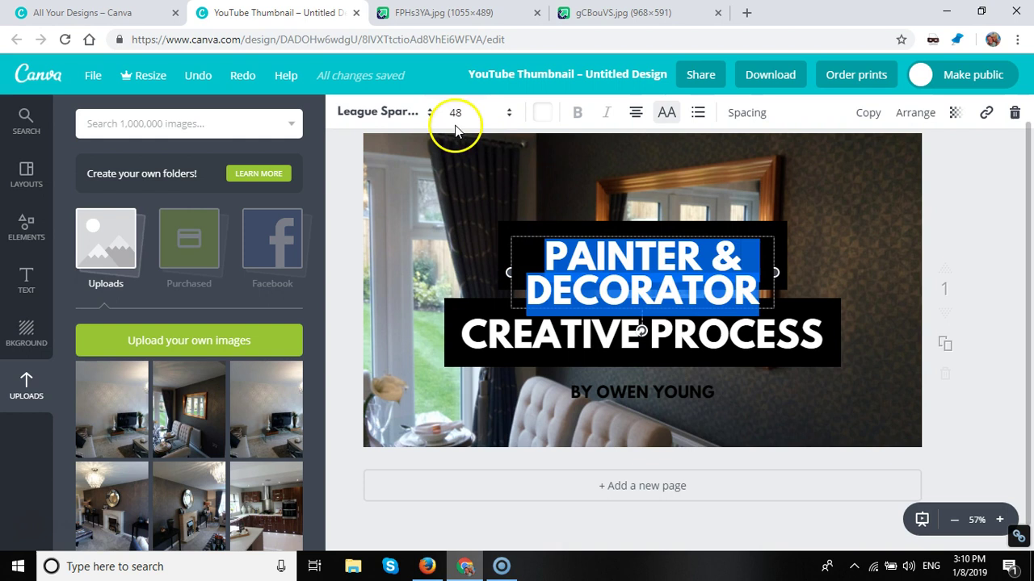
pyautogui.click(509, 113)
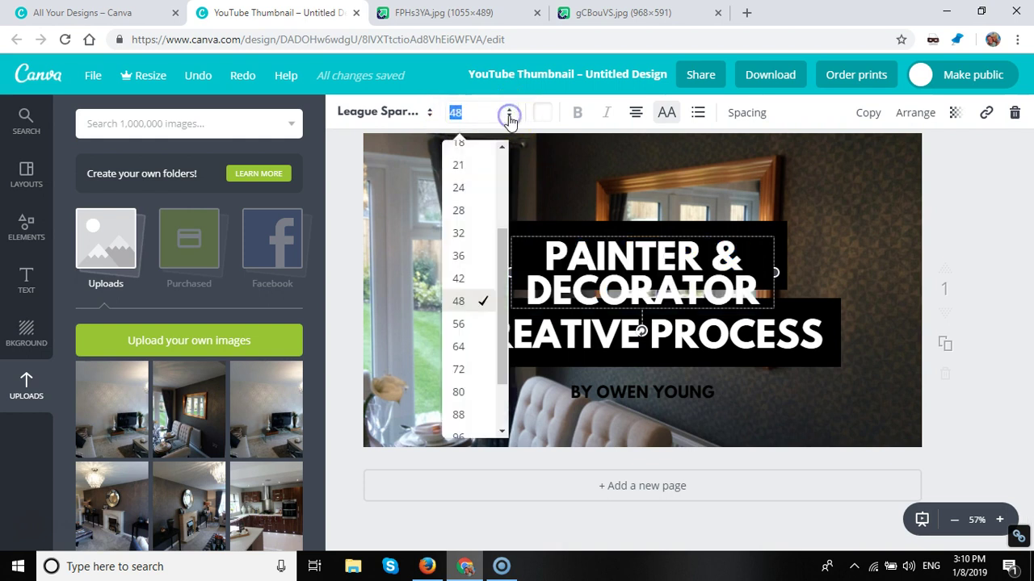
pyautogui.click(463, 234)
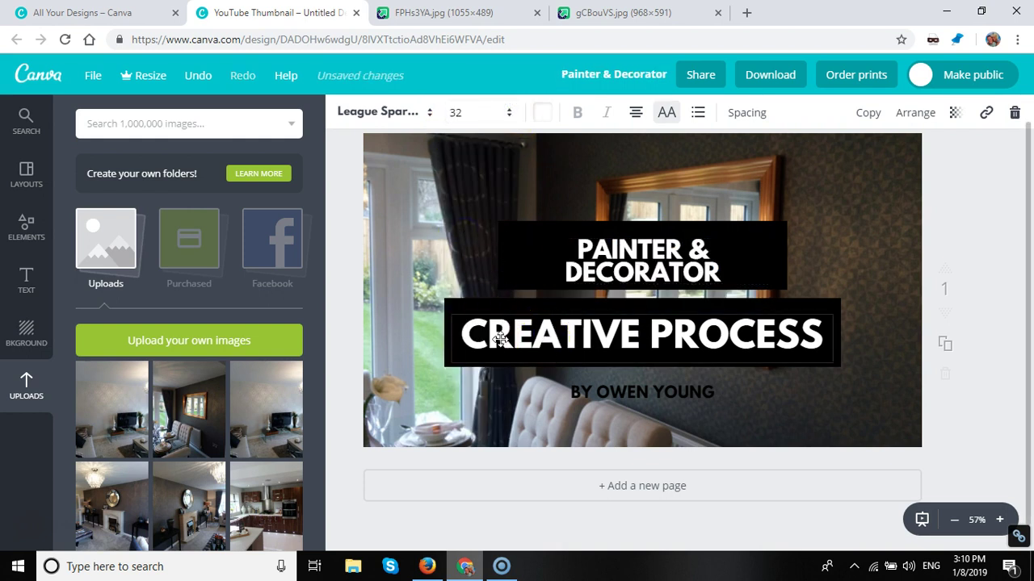
pyautogui.click(464, 335)
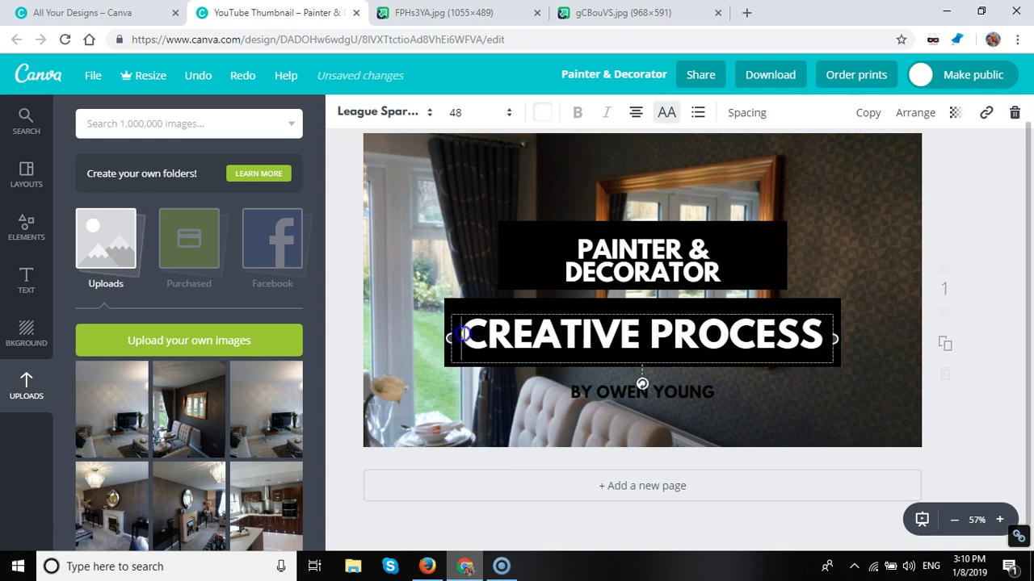
pyautogui.moveTo(463, 333); pyautogui.dragTo(823, 349)
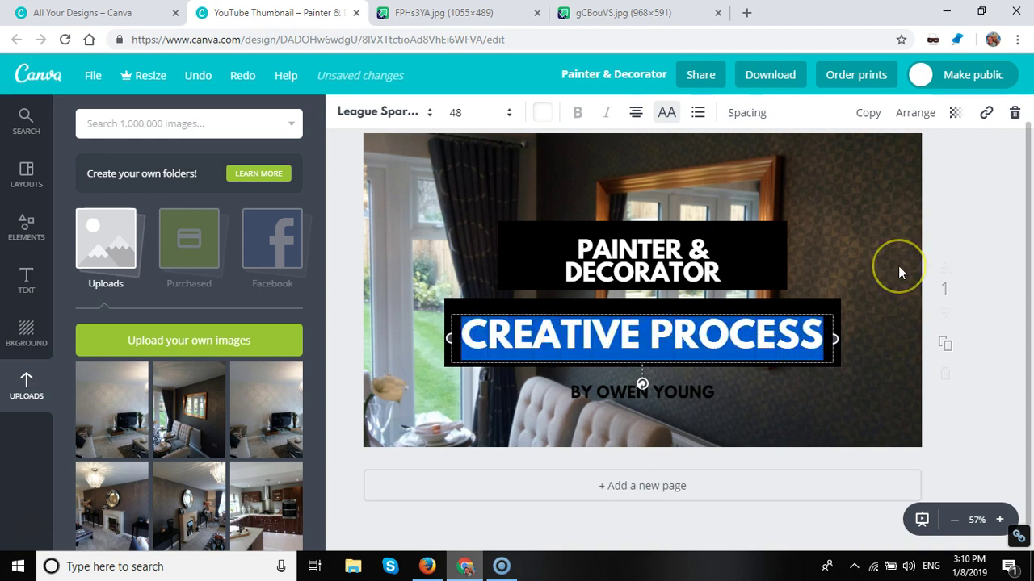
pyautogui.write('CAL ')
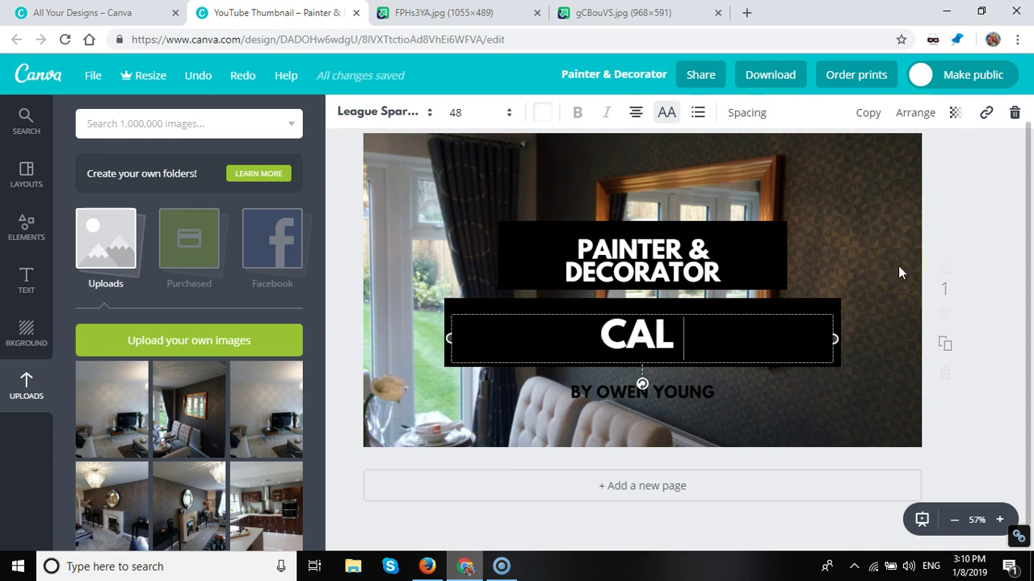
pyautogui.write('11111111')
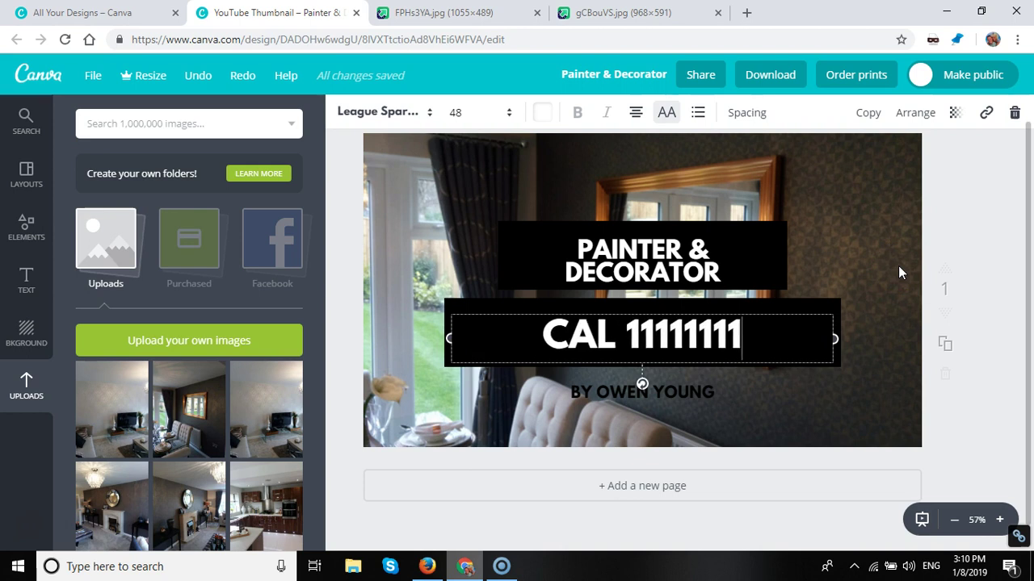
pyautogui.click(622, 394)
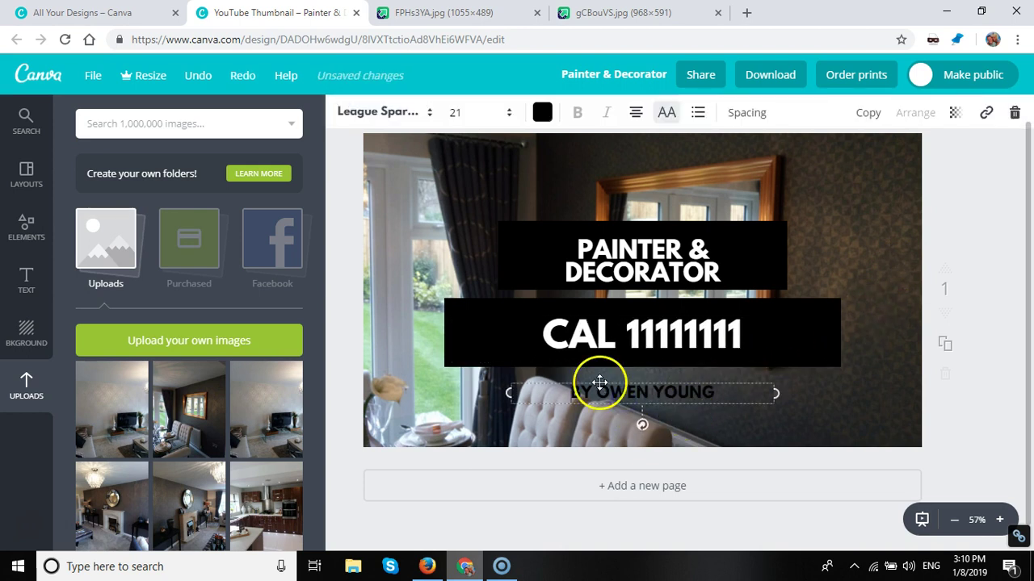
pyautogui.press('Delete')
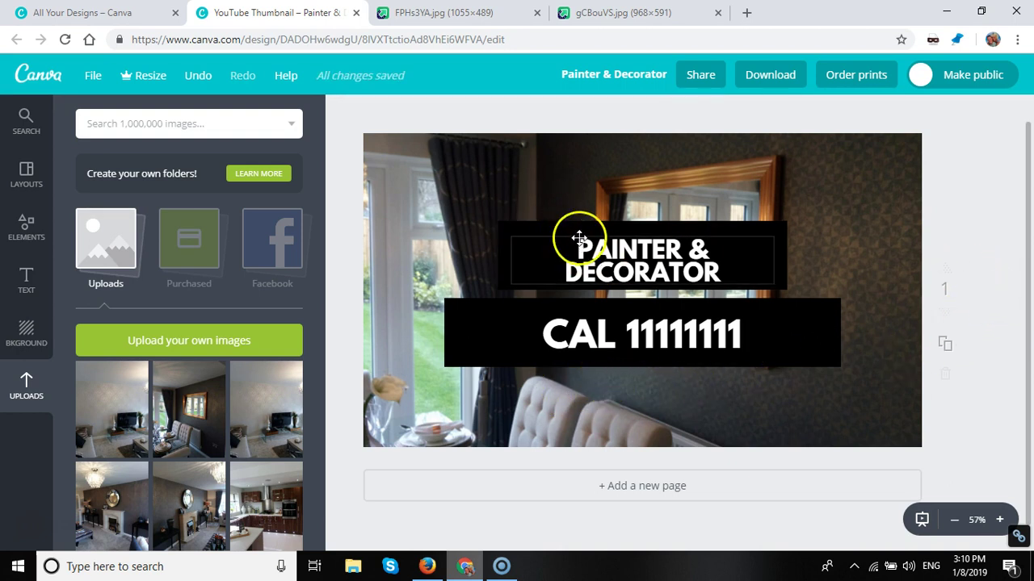
# Download the design as a JPG and save it to the Desktop.
pyautogui.click(762, 81)
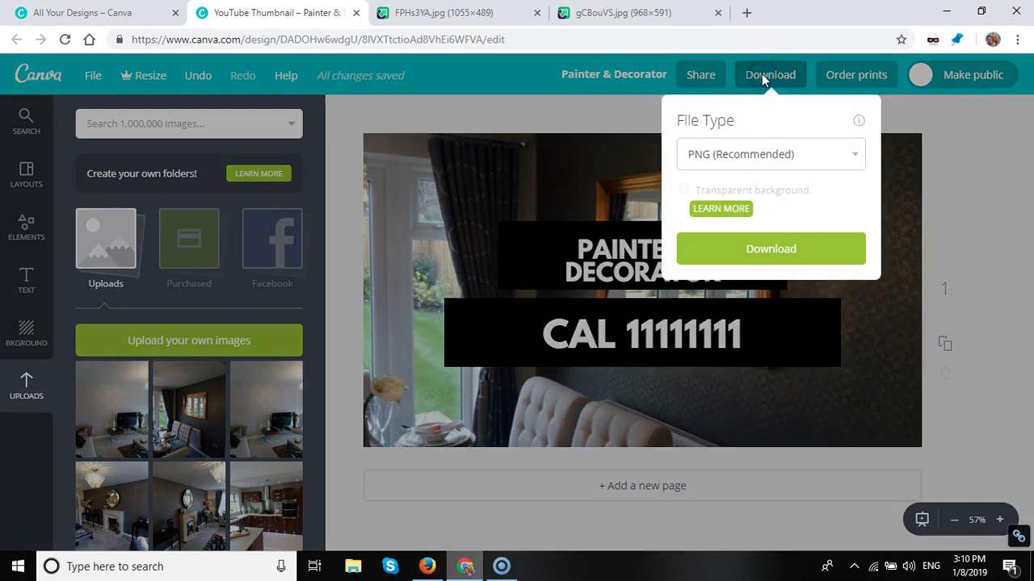
pyautogui.click(754, 160)
pyautogui.click(715, 176)
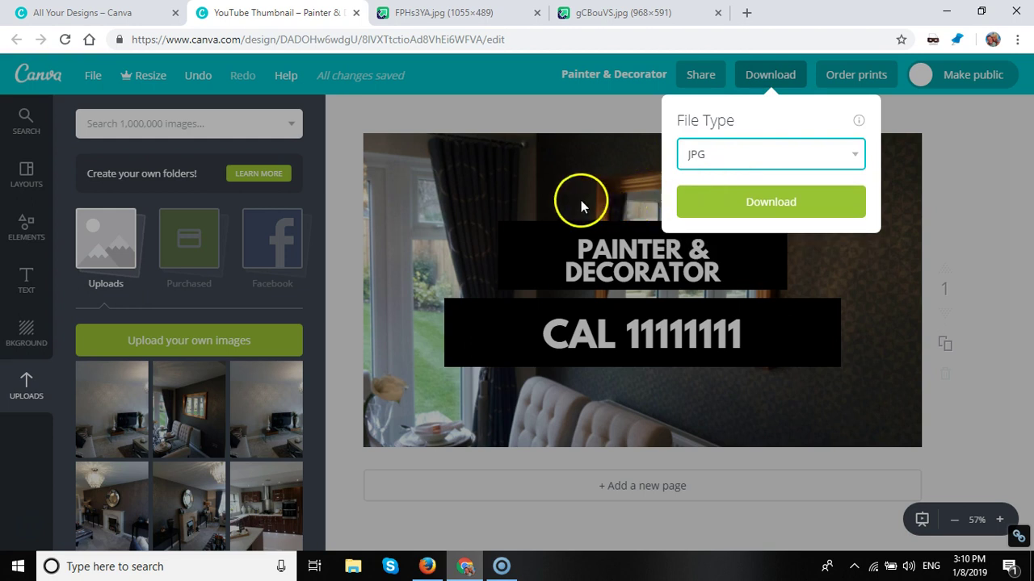
pyautogui.click(771, 206)
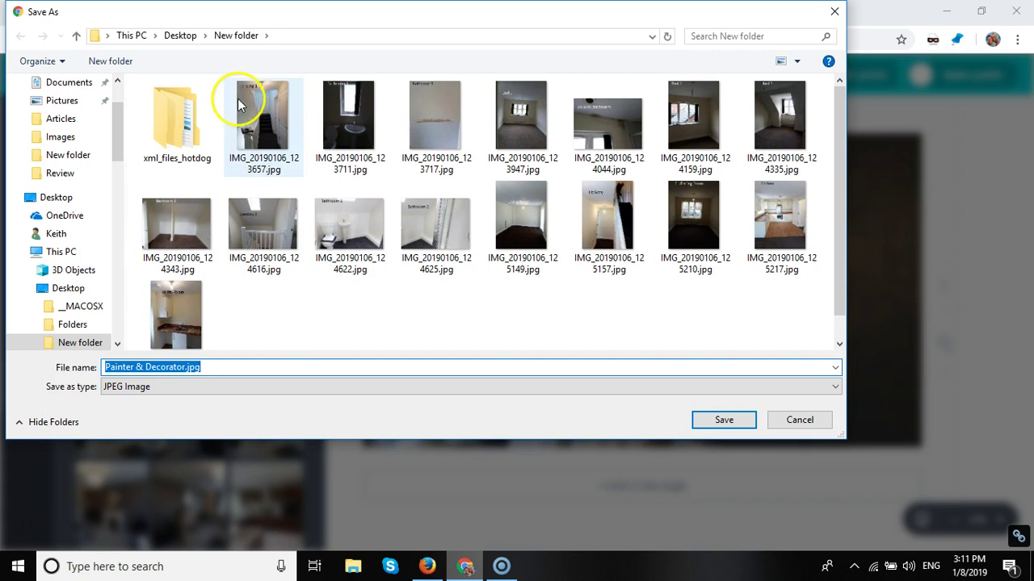
pyautogui.click(183, 37)
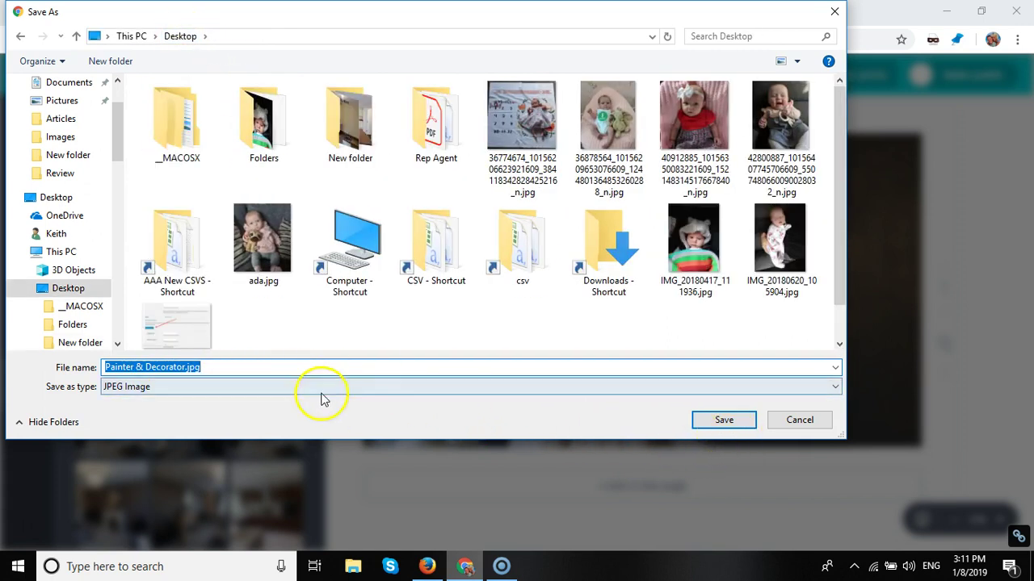
pyautogui.click(717, 420)
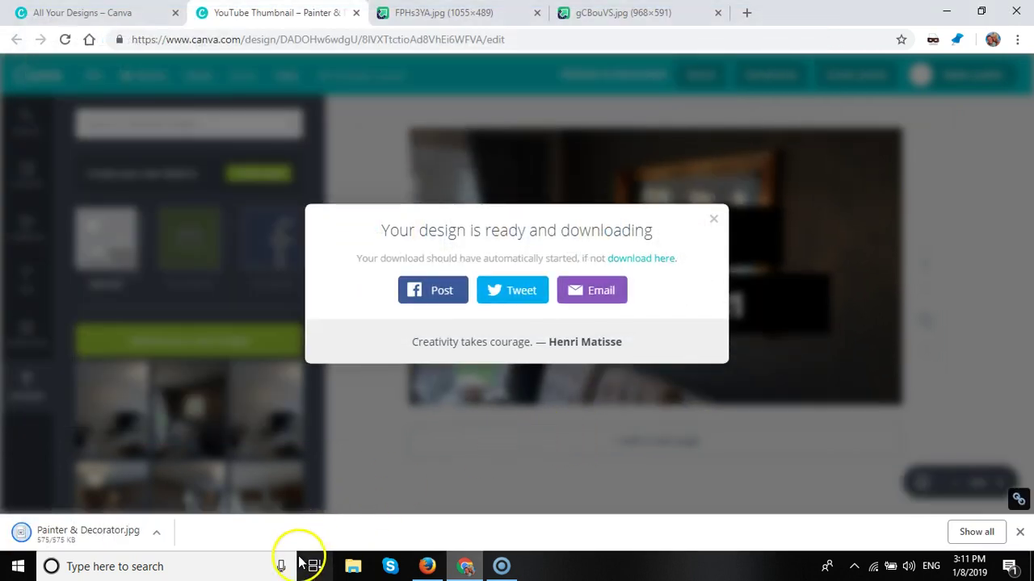
# Open the downloaded Painter & Decorator.jpg in Paint.
pyautogui.click(25, 533)
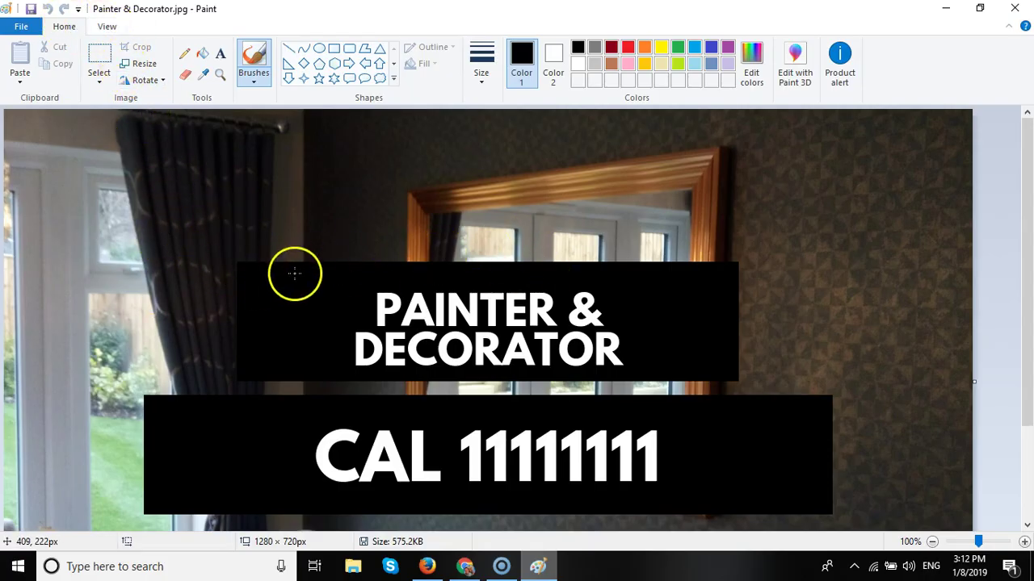
pyautogui.scroll(-3, 328, 266)
pyautogui.scroll(3, 329, 258)
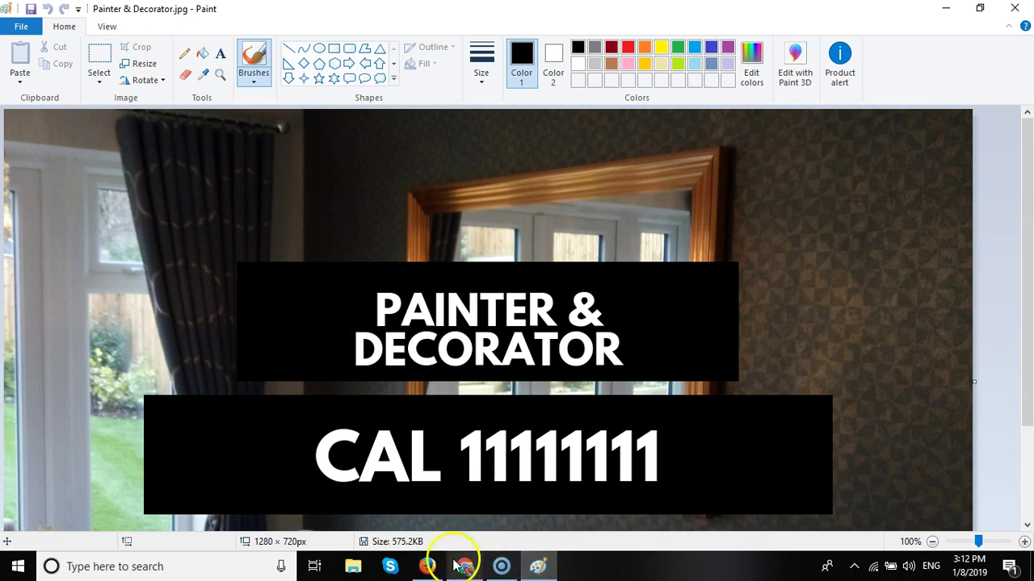
# Create a new GMB post campaign in Soapbox Corner and add a blank GMB post form.
pyautogui.click(428, 566)
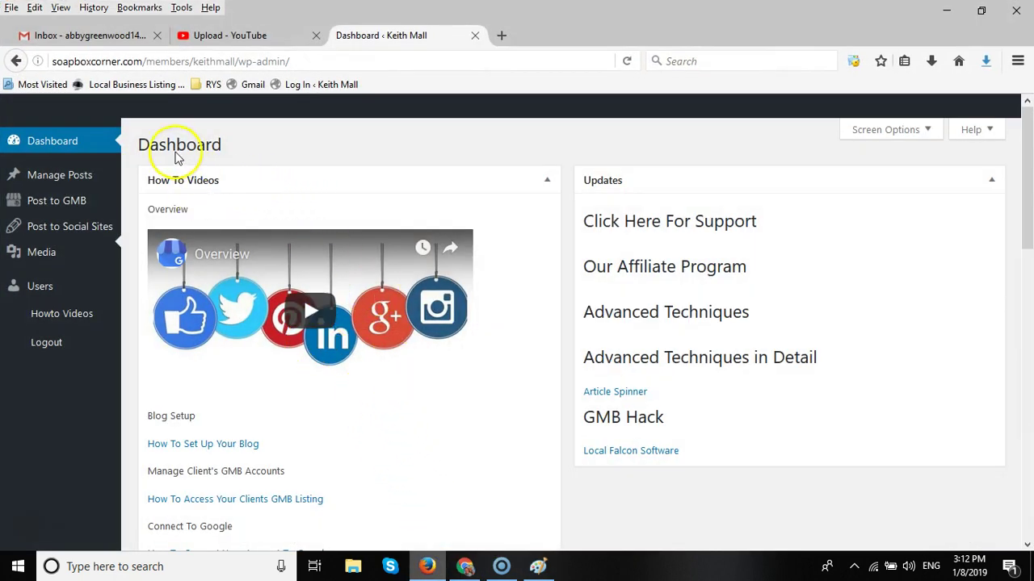
pyautogui.moveTo(57, 201)
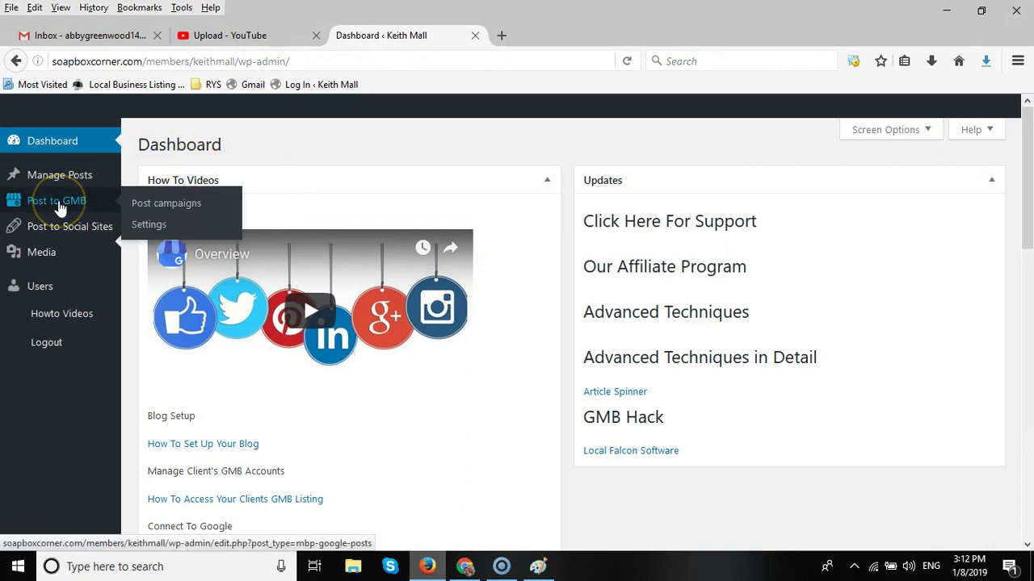
pyautogui.click(154, 206)
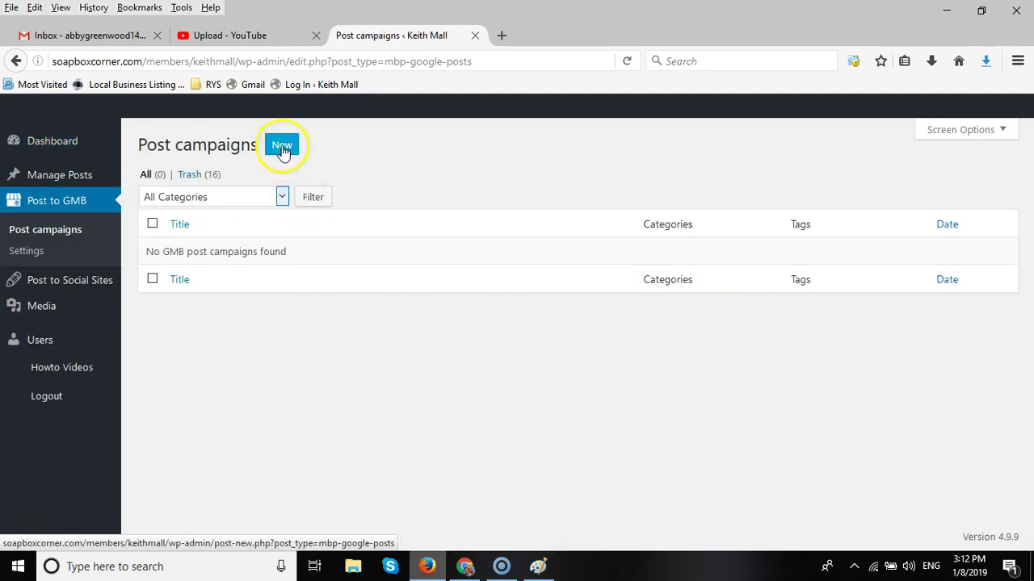
pyautogui.click(280, 147)
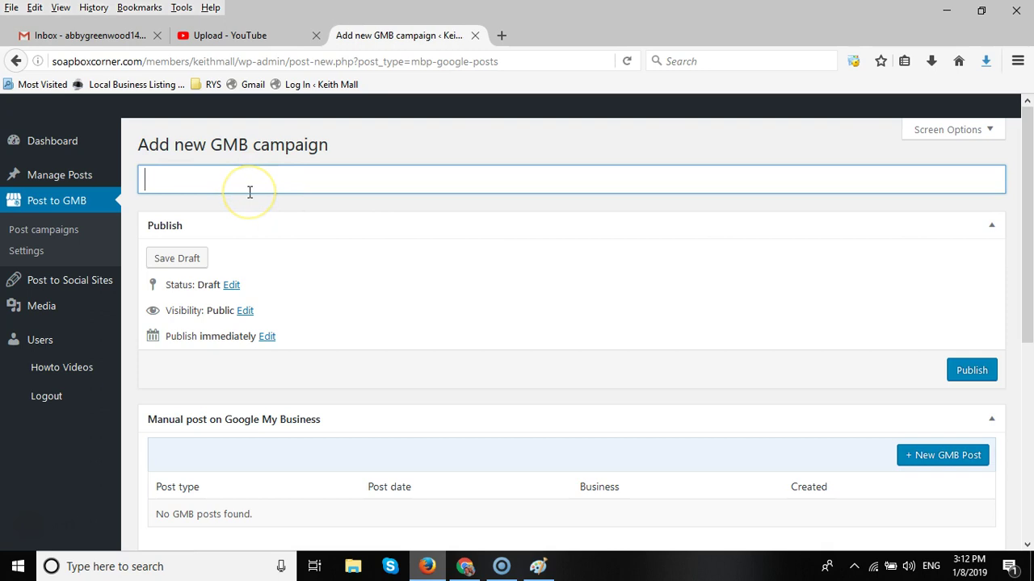
pyautogui.write('Test')
pyautogui.scroll(-2, 577, 318)
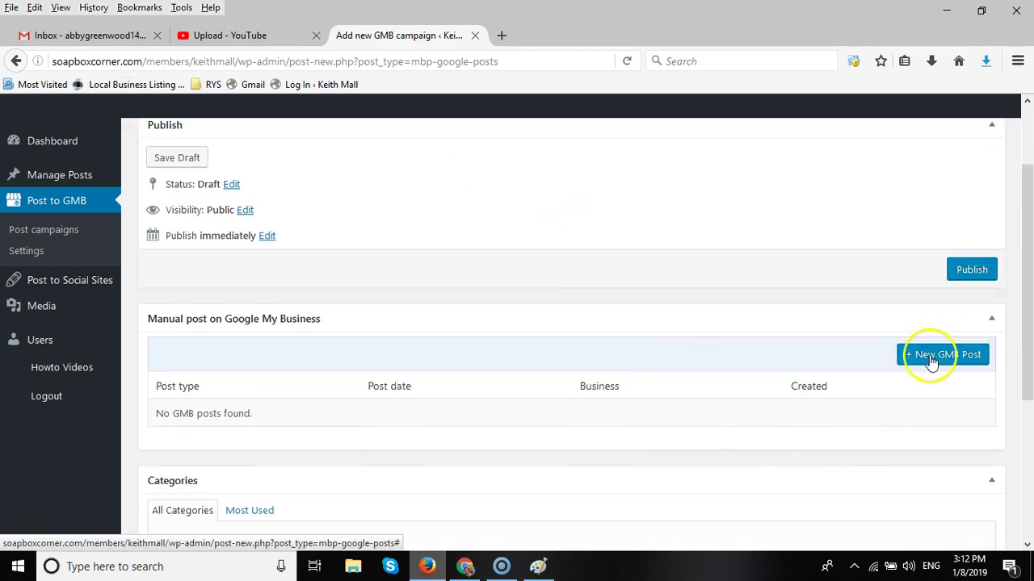
pyautogui.click(931, 358)
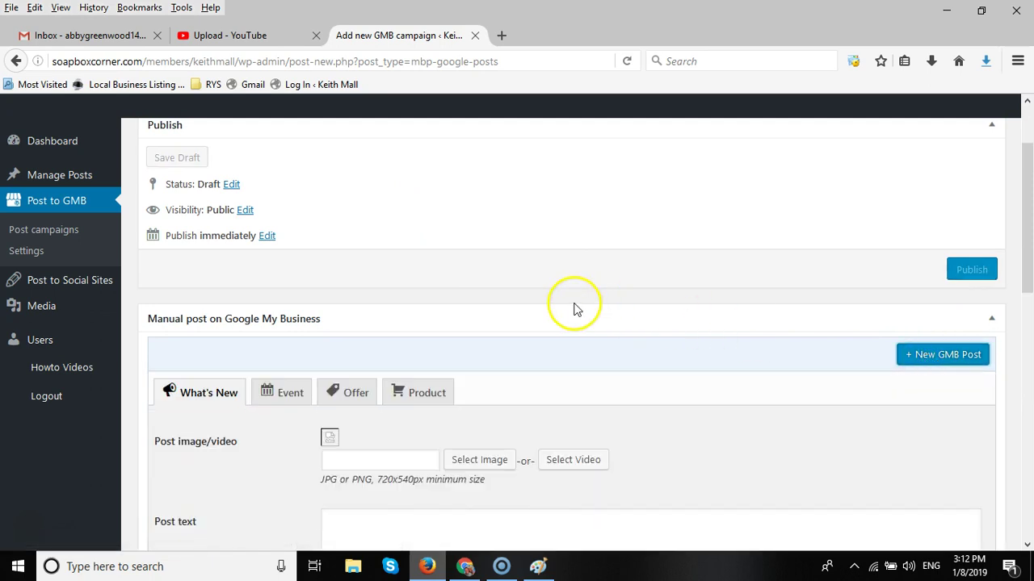
pyautogui.scroll(-2, 549, 348)
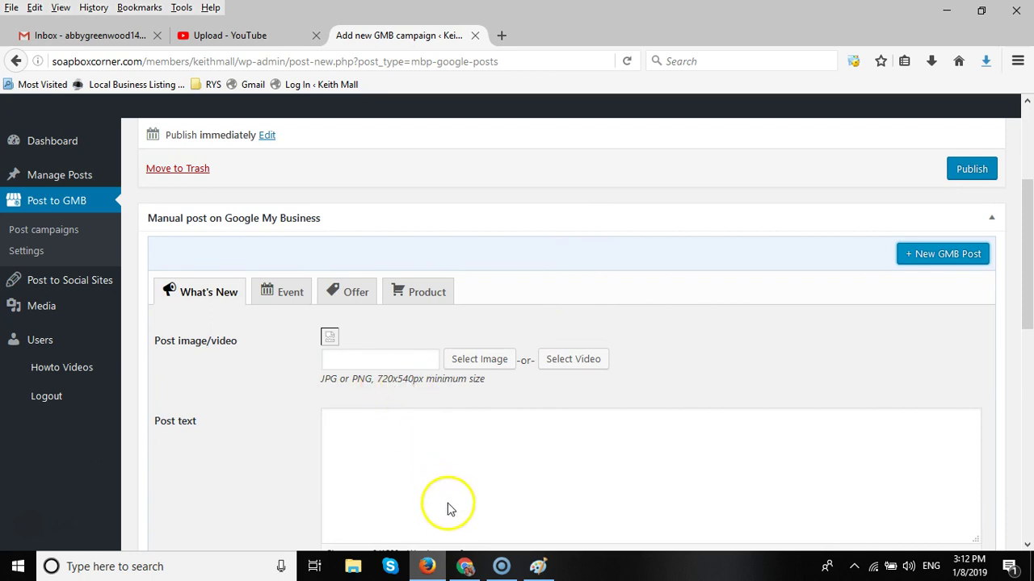
# Resize Painter & Decorator.jpg to 720 × 540 pixels in Paint and save it.
pyautogui.click(537, 567)
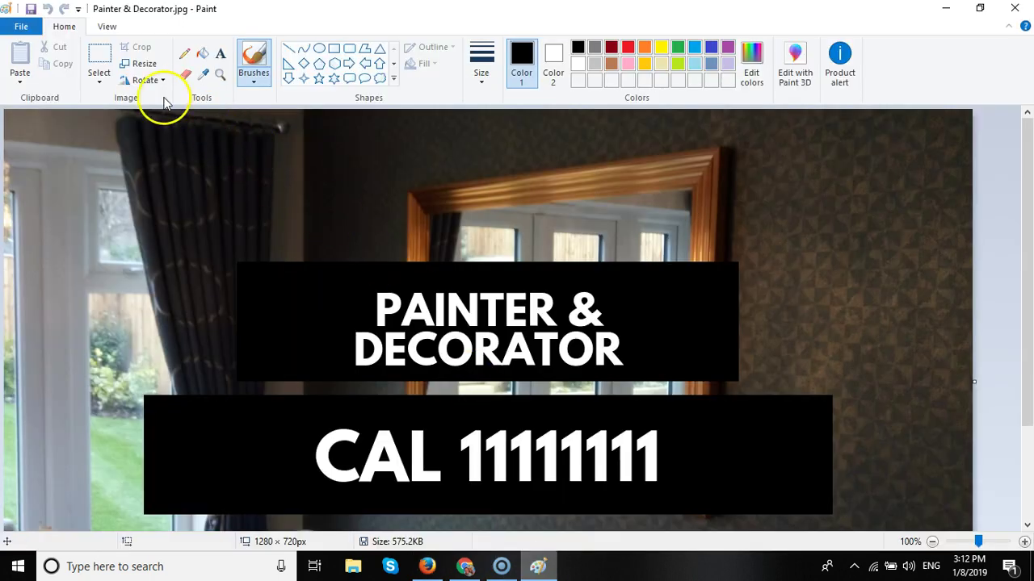
pyautogui.click(142, 64)
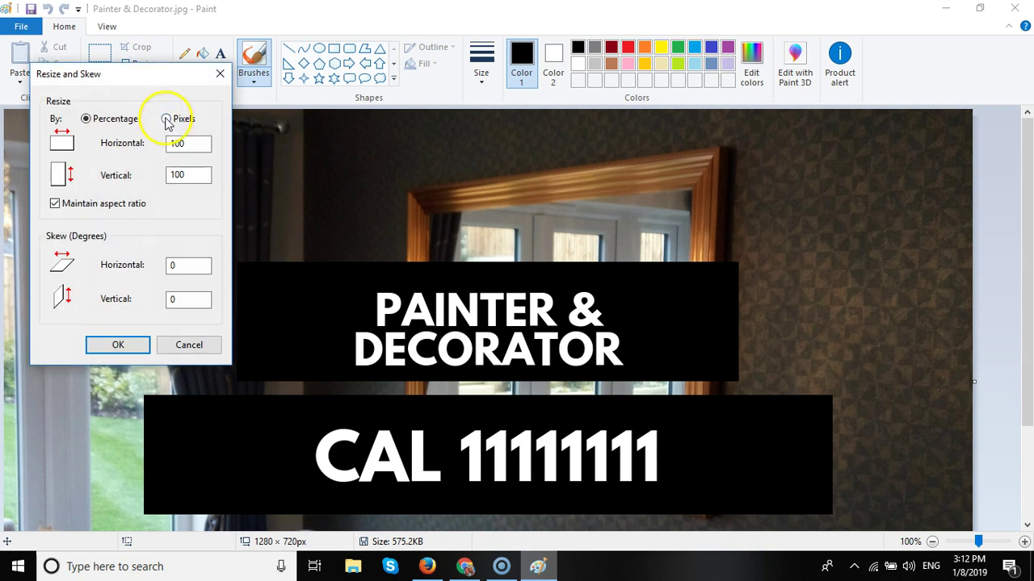
pyautogui.click(198, 143)
pyautogui.write('540')
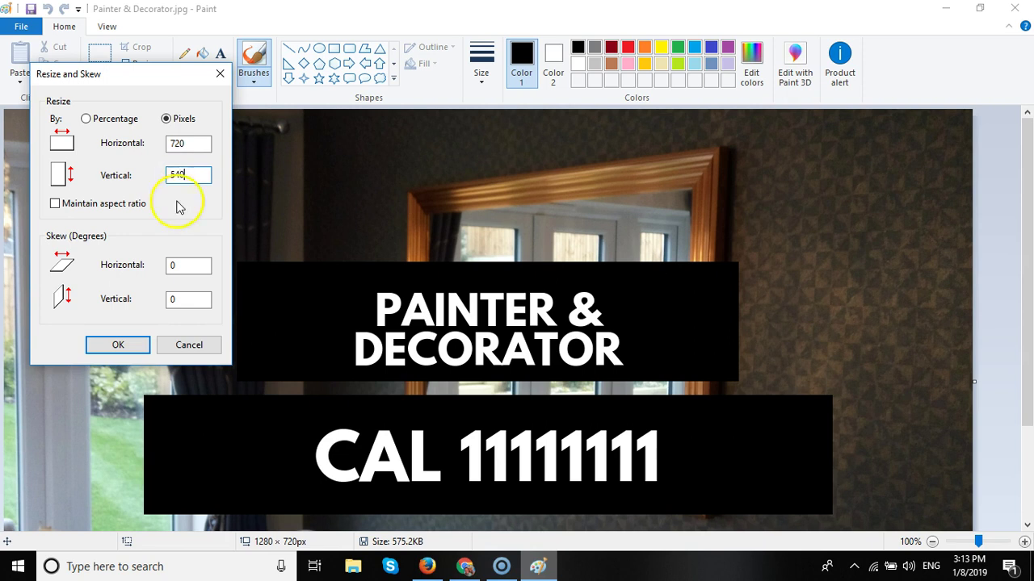
pyautogui.click(117, 345)
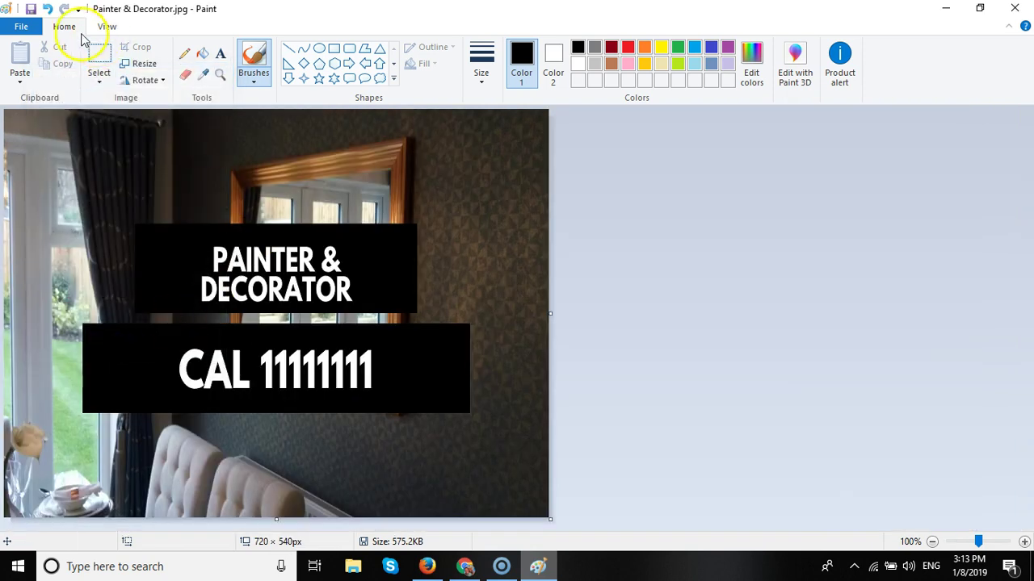
pyautogui.click(30, 9)
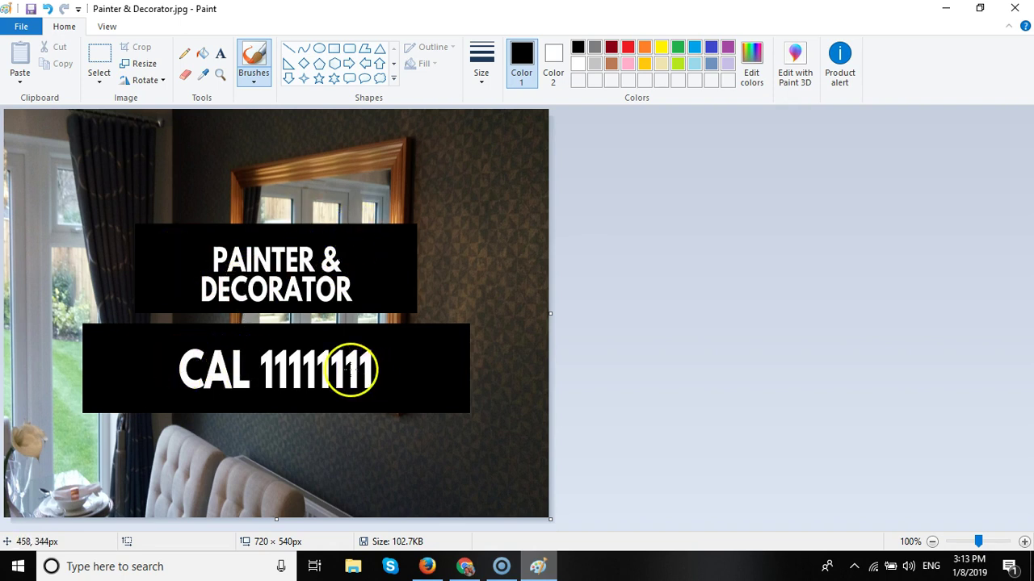
# Upload Painter & Decorator.jpg and insert it as the GMB post's image.
pyautogui.click(428, 568)
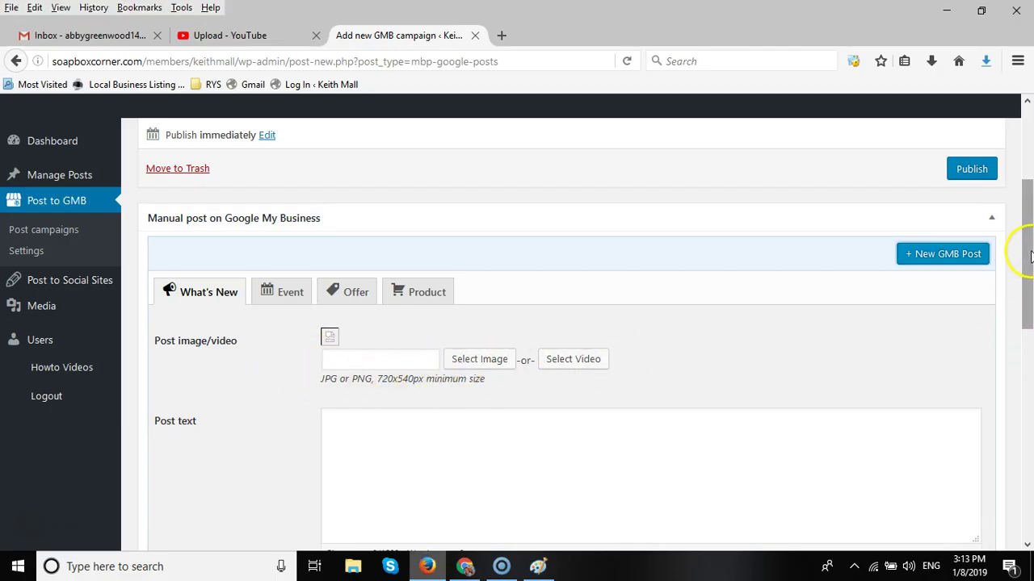
pyautogui.scroll(-2, 1031, 257)
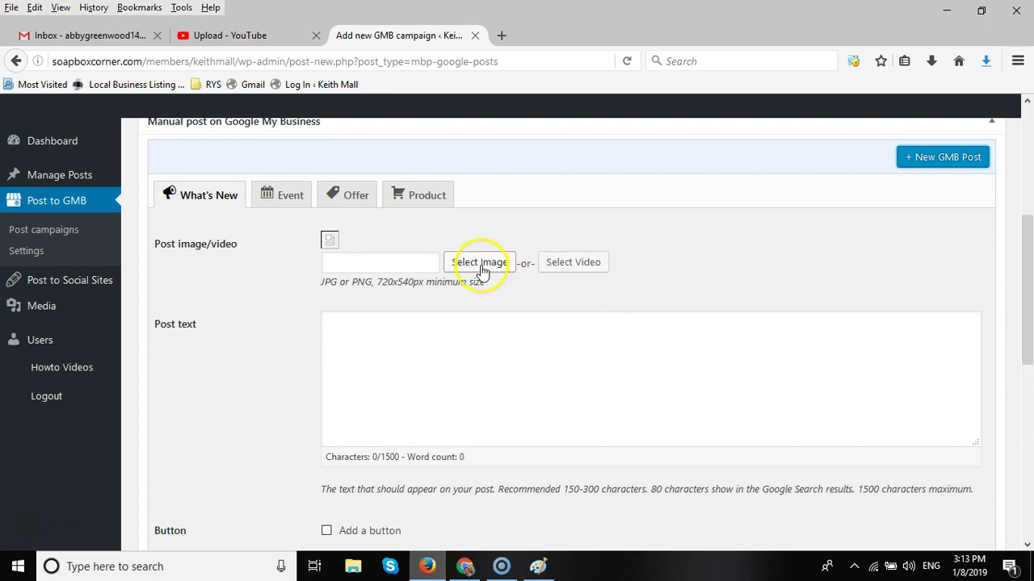
pyautogui.click(482, 267)
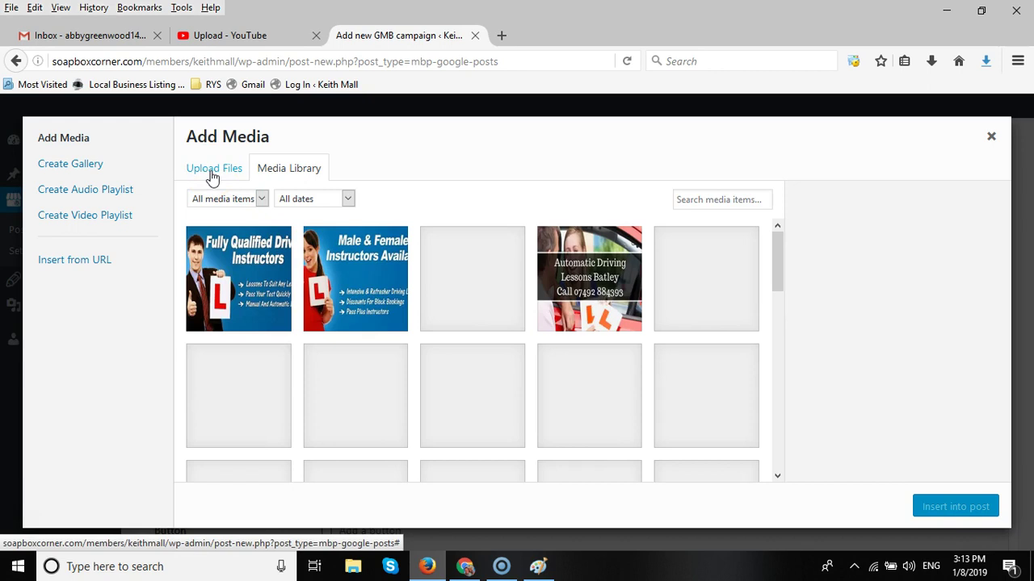
pyautogui.click(212, 177)
pyautogui.click(594, 353)
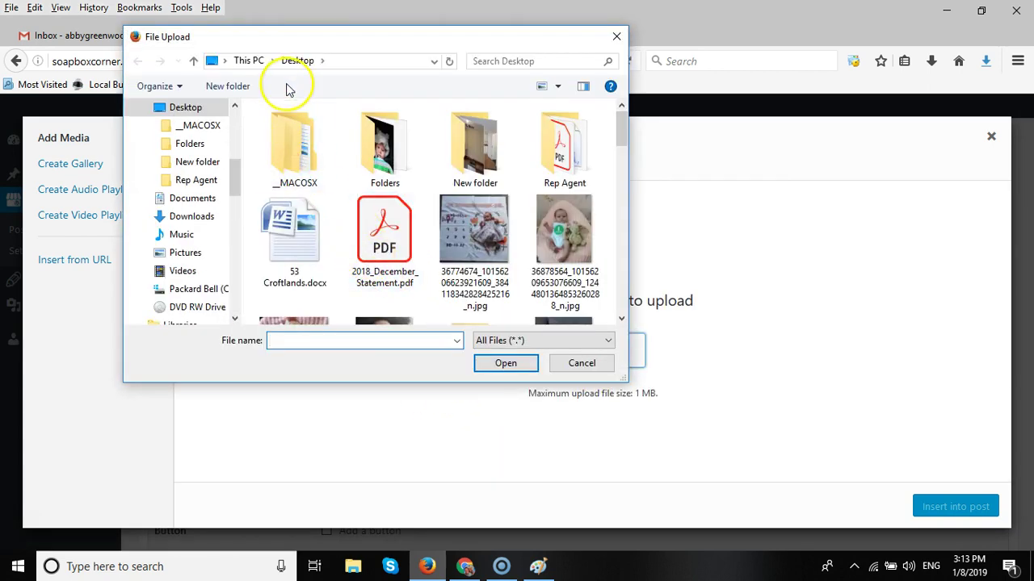
pyautogui.click(624, 131)
pyautogui.moveTo(624, 131)
pyautogui.mouseDown()
pyautogui.moveTo(663, 253)
pyautogui.moveTo(669, 314)
pyautogui.mouseUp()
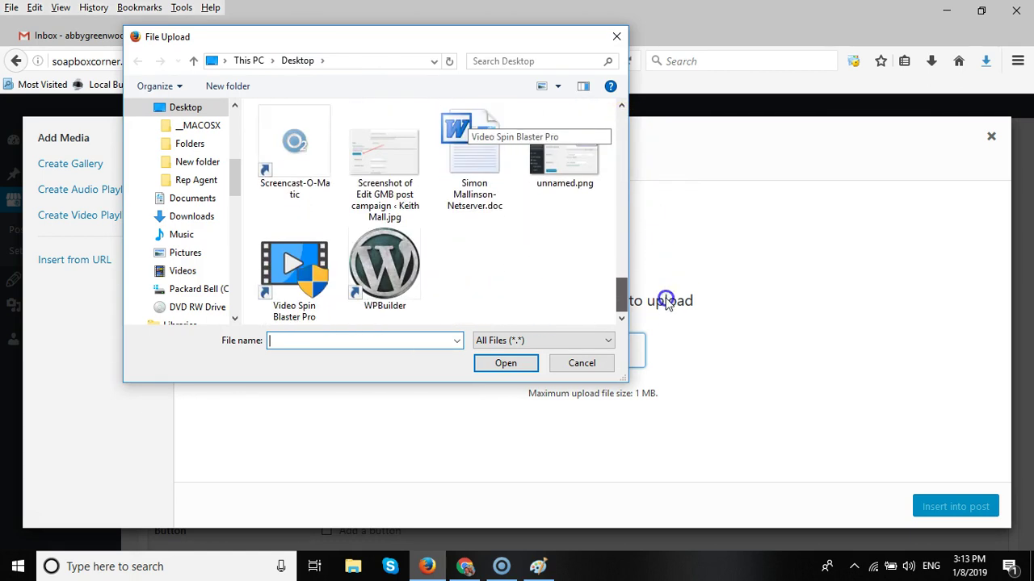
pyautogui.moveTo(667, 303); pyautogui.dragTo(652, 252)
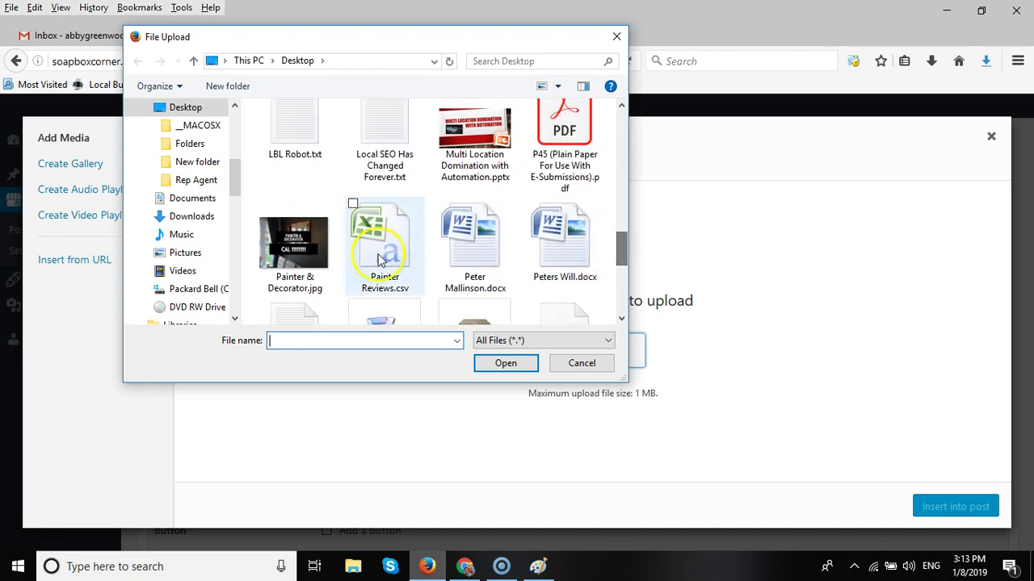
pyautogui.doubleClick(299, 237)
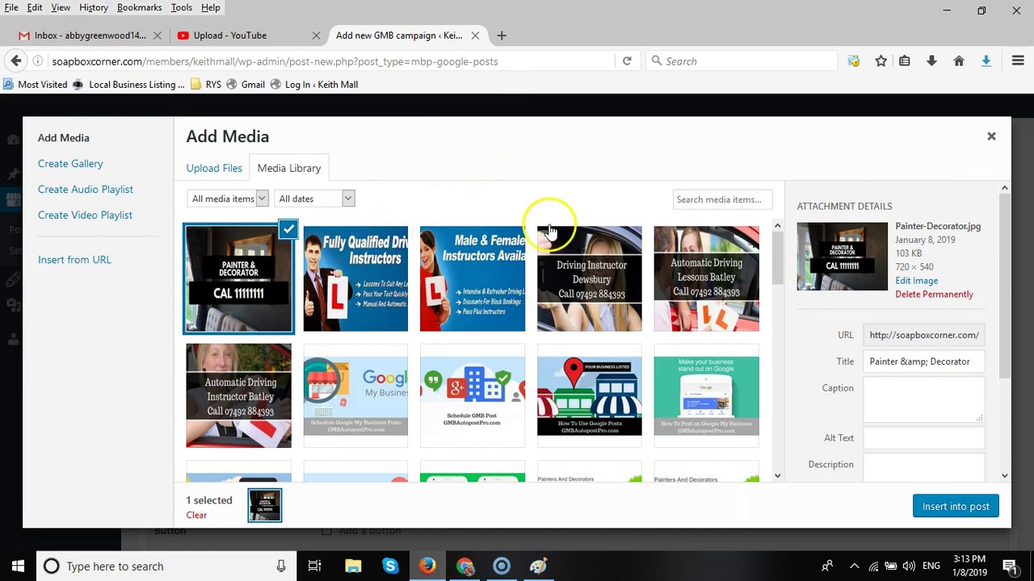
pyautogui.click(943, 511)
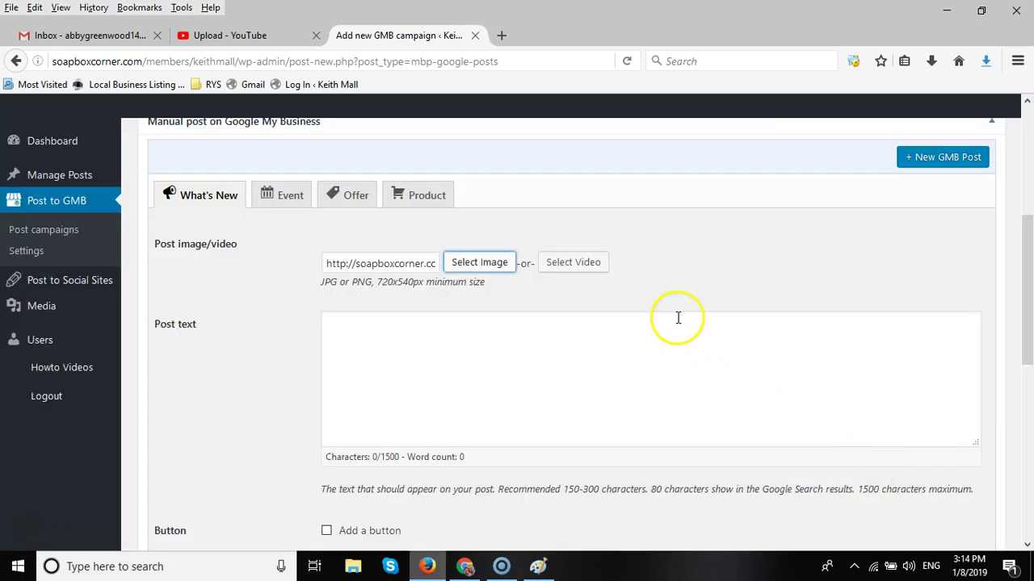
# Paste the spintax painter-and-decorator text from Notepad into the Post text box.
pyautogui.scroll(-2, 665, 308)
pyautogui.click(429, 371)
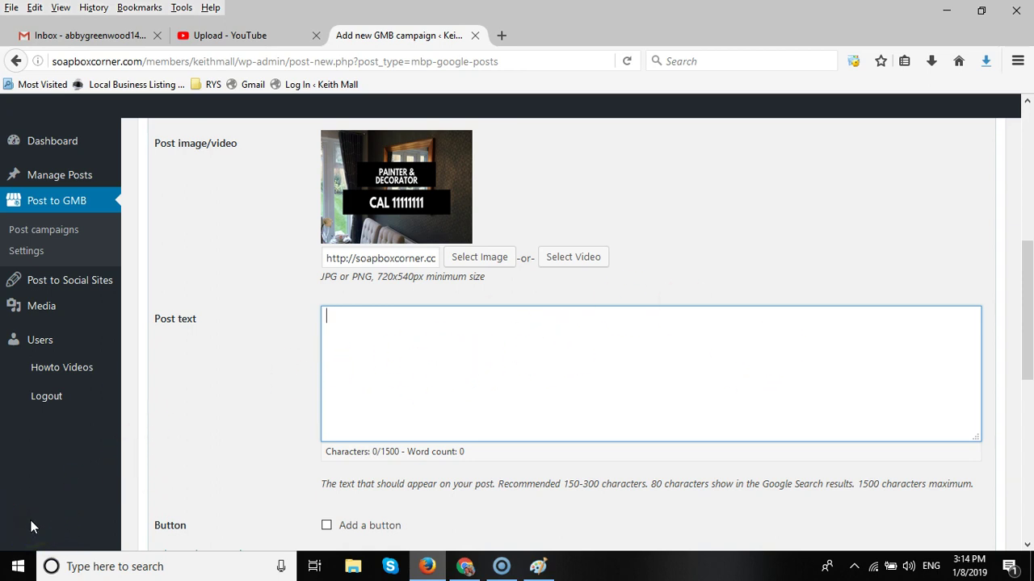
pyautogui.click(575, 566)
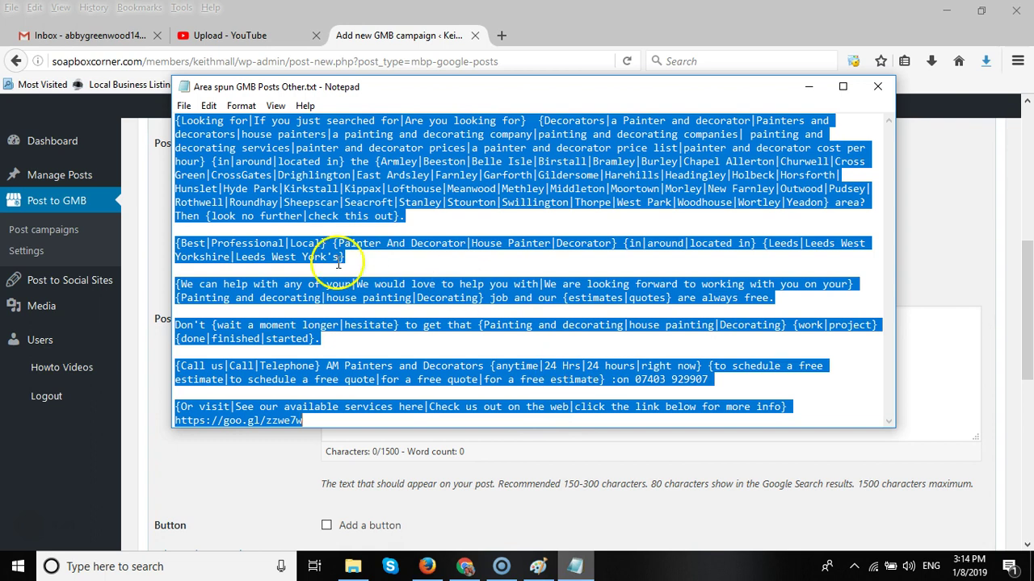
pyautogui.rightClick(318, 181)
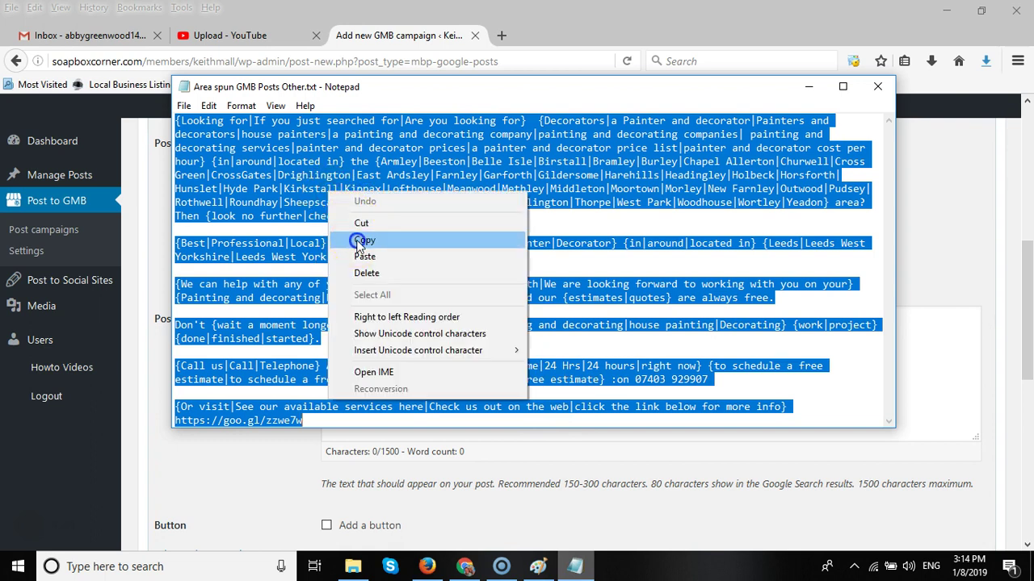
pyautogui.click(355, 239)
pyautogui.click(808, 87)
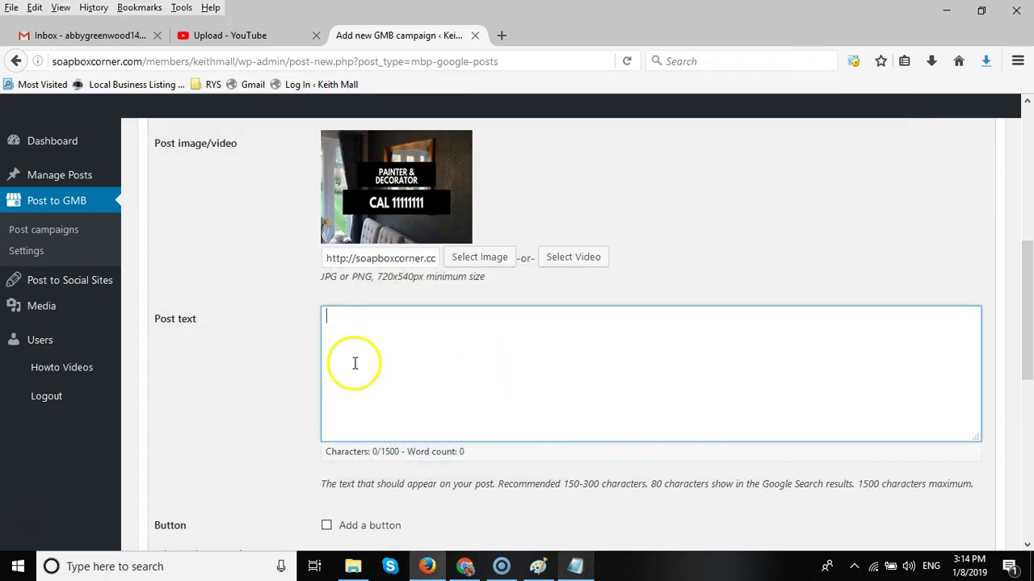
pyautogui.hotkey('ctrl', 'v')
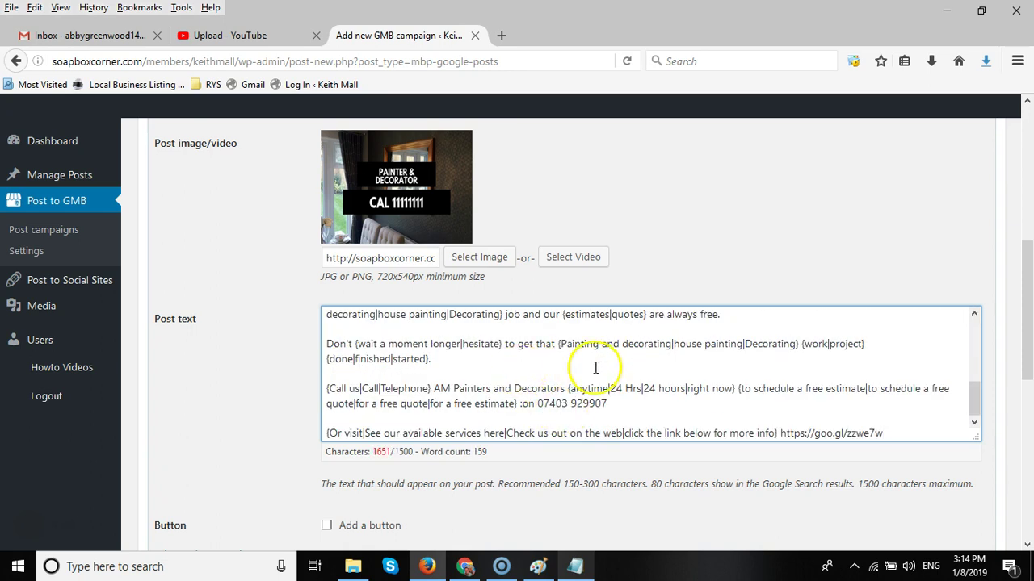
pyautogui.scroll(-3, 1026, 325)
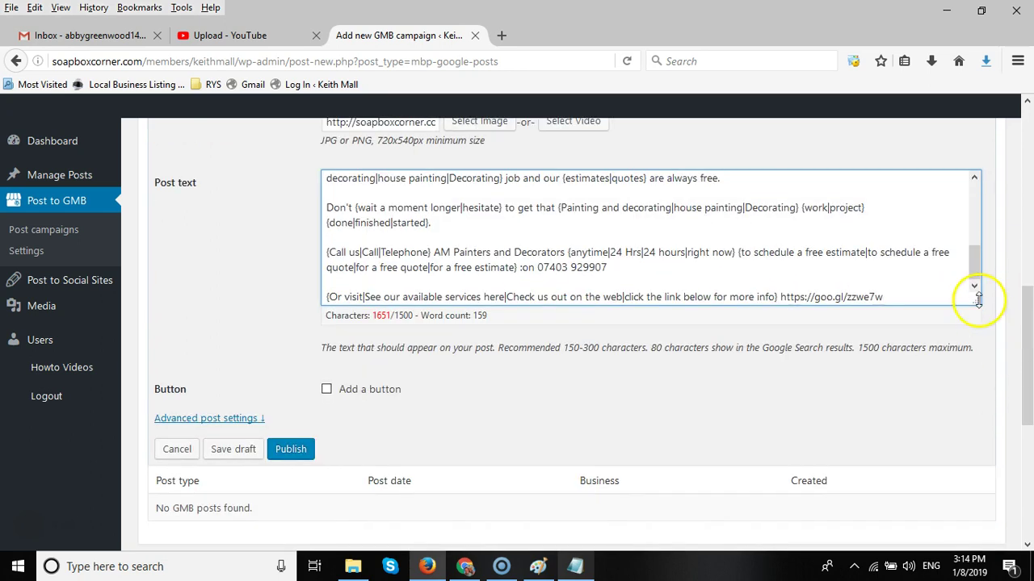
pyautogui.moveTo(978, 303); pyautogui.dragTo(978, 434)
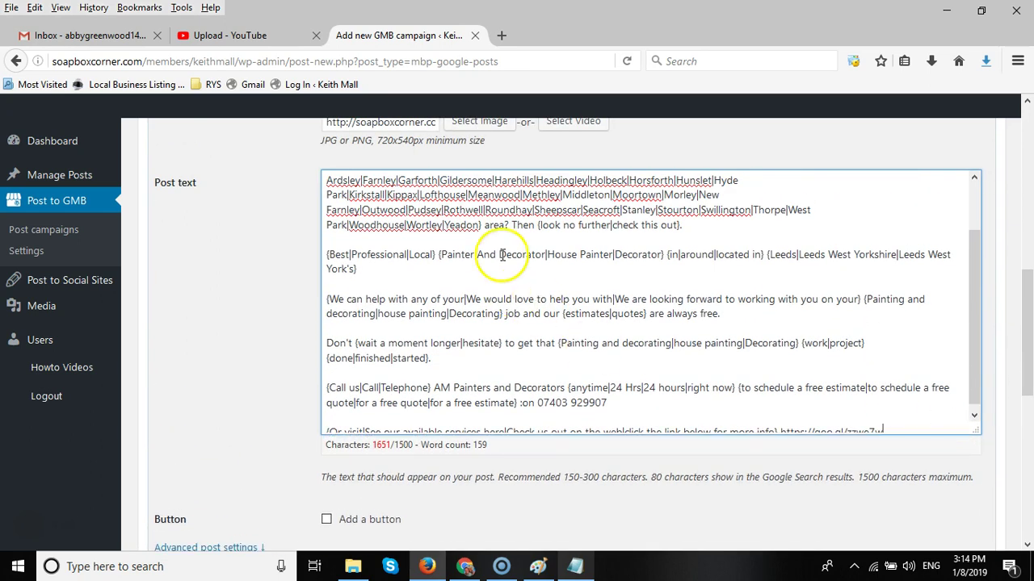
pyautogui.moveTo(972, 345); pyautogui.dragTo(974, 253)
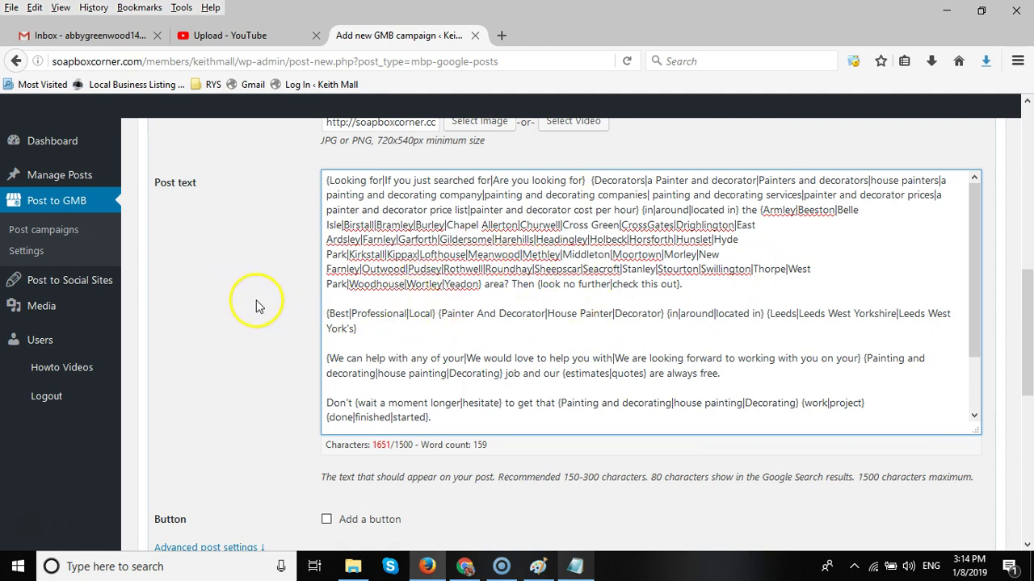
# Tick Add a button and choose Call now as the button type.
pyautogui.click(1027, 297)
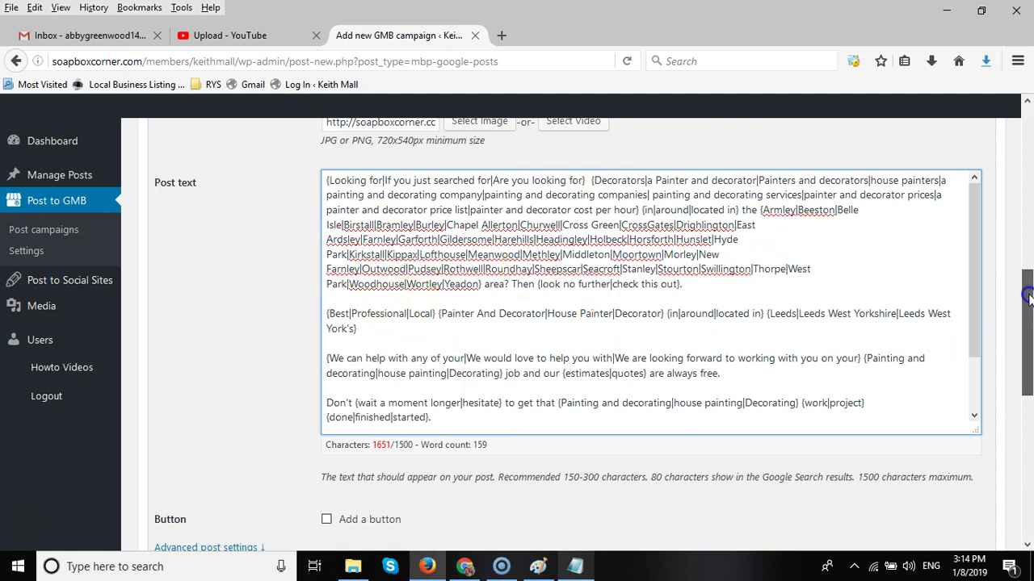
pyautogui.moveTo(1027, 297); pyautogui.dragTo(1027, 307)
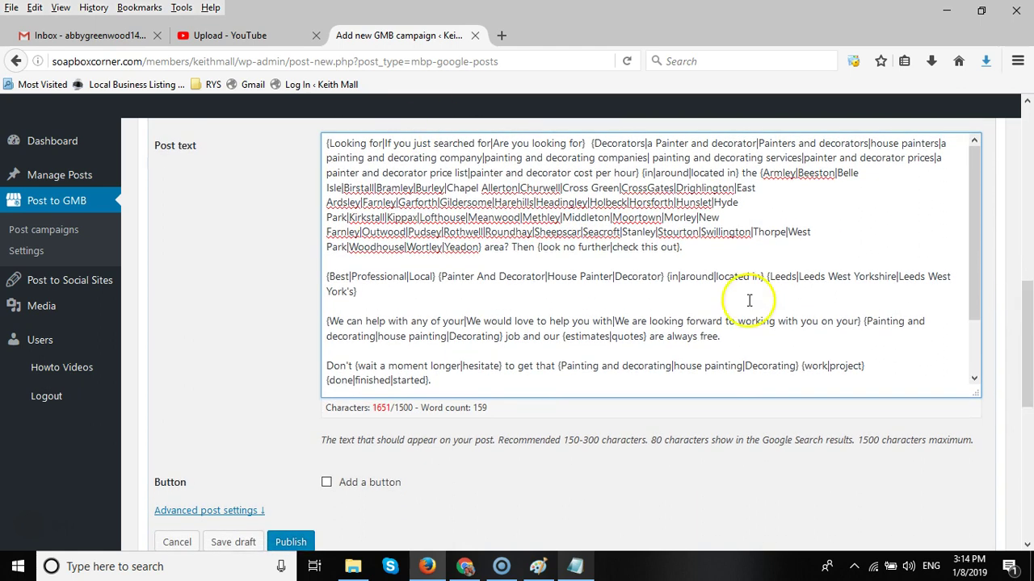
pyautogui.moveTo(1026, 298); pyautogui.dragTo(1025, 344)
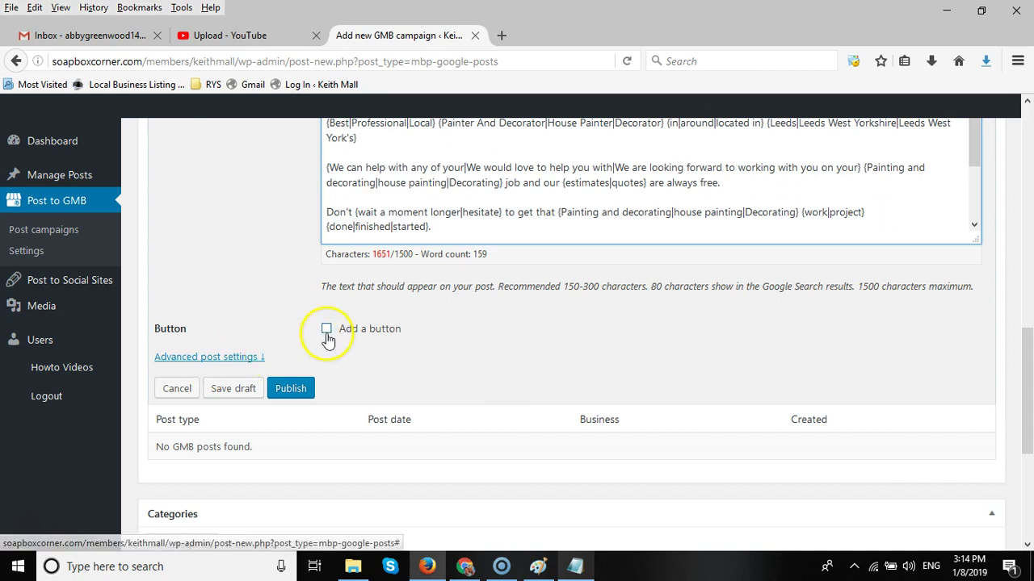
pyautogui.click(325, 329)
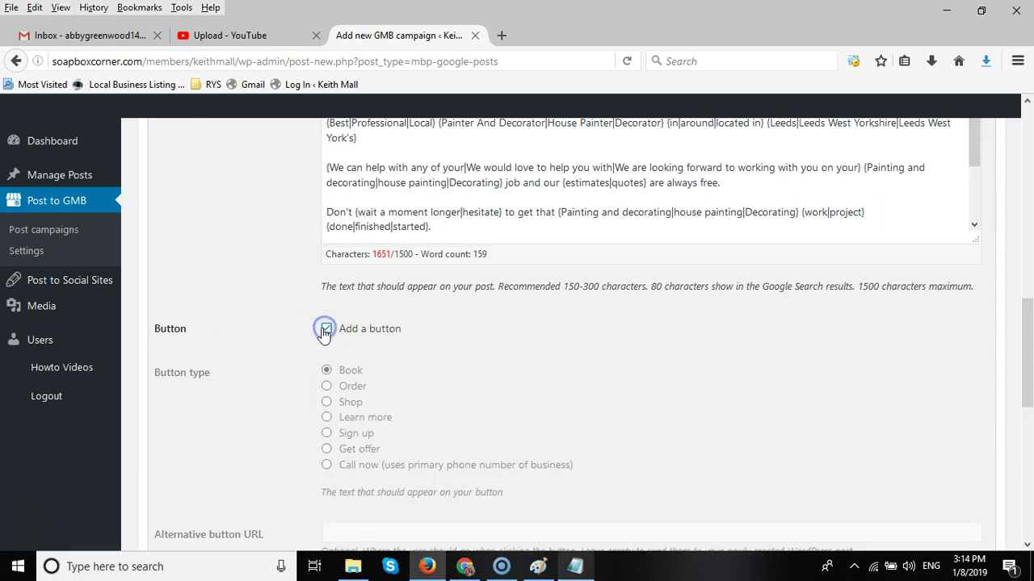
pyautogui.click(327, 466)
pyautogui.scroll(-2, 266, 323)
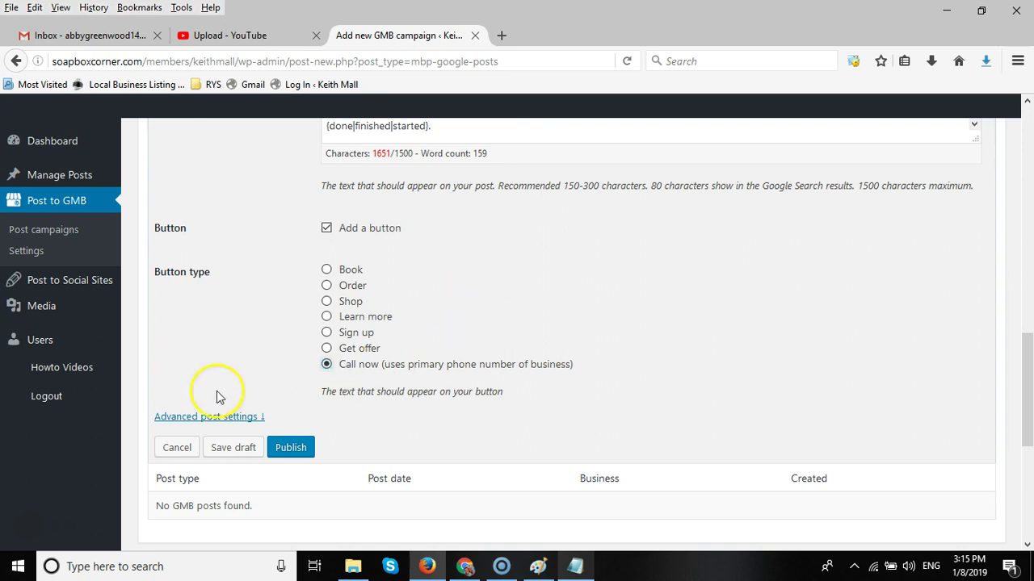
# Expand the advanced post settings and turn on Automatic repost.
pyautogui.click(201, 416)
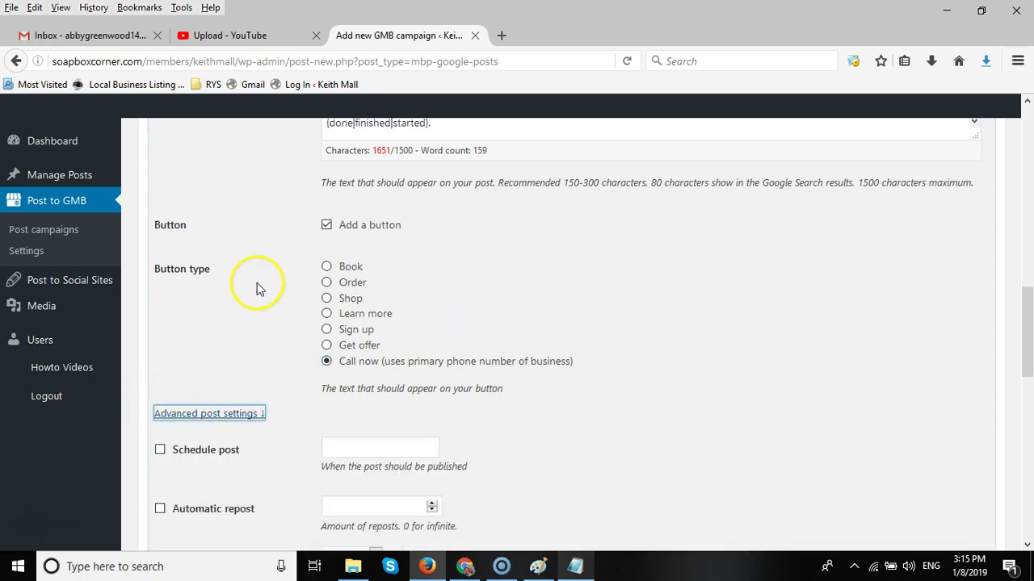
pyautogui.scroll(-5, 257, 289)
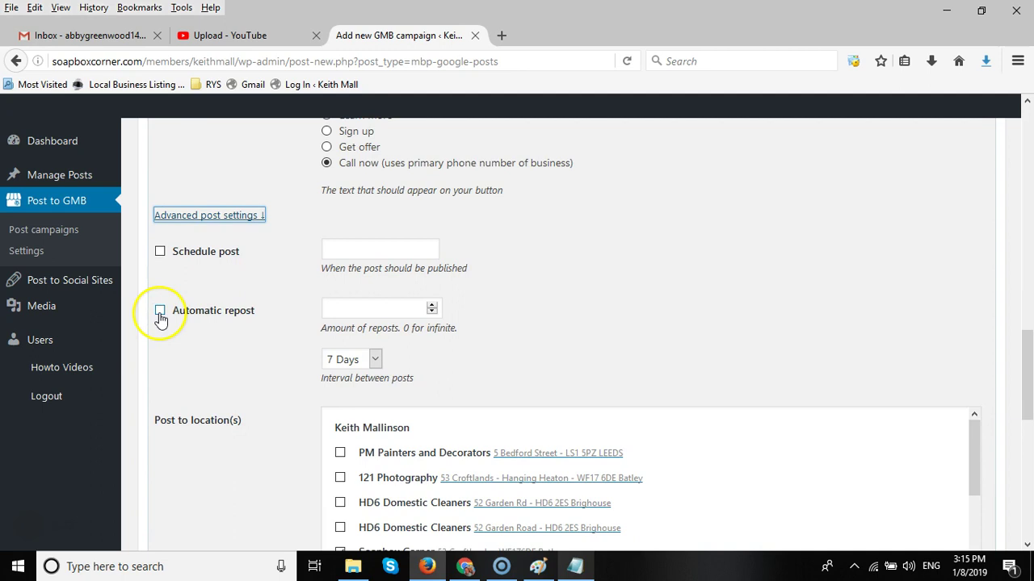
pyautogui.click(160, 313)
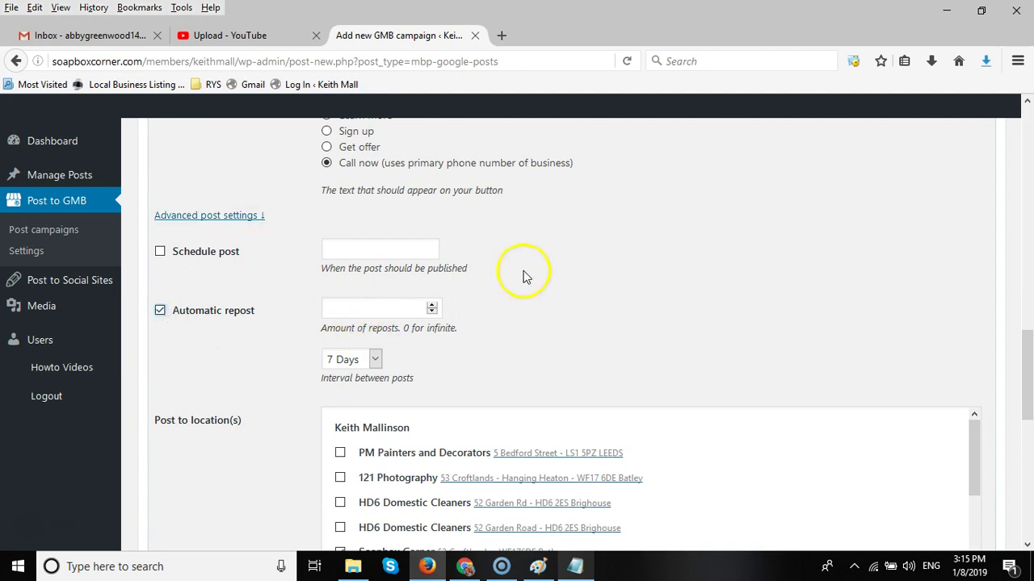
pyautogui.scroll(2, 517, 307)
pyautogui.scroll(4, 529, 316)
pyautogui.scroll(3, 531, 319)
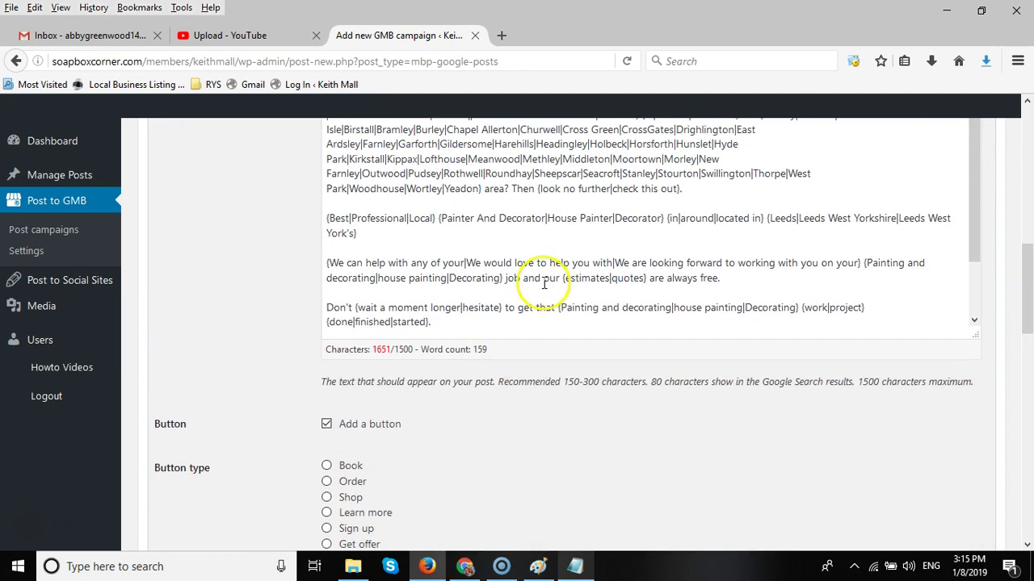
pyautogui.scroll(-5, 554, 369)
pyautogui.scroll(-2, 573, 342)
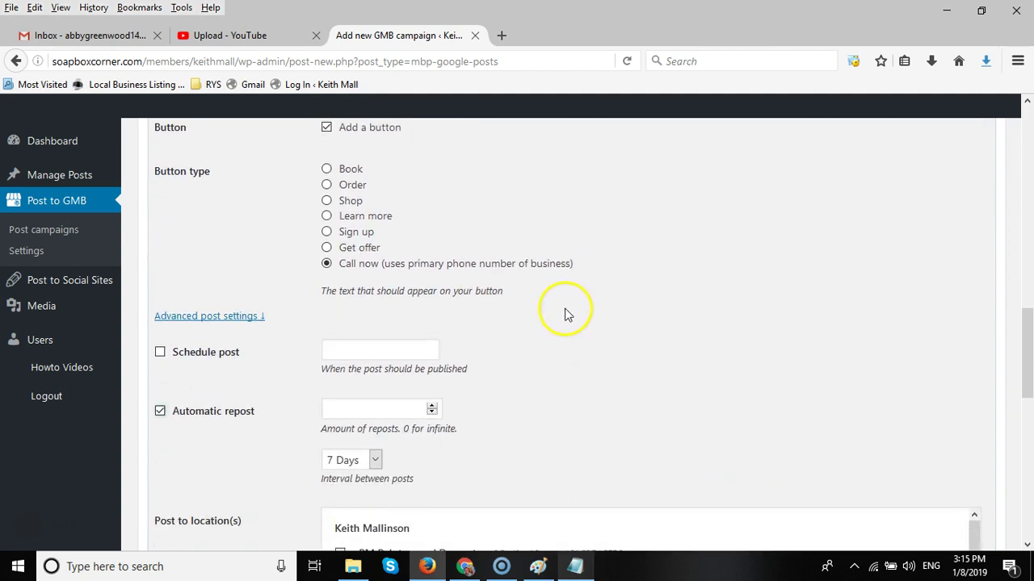
pyautogui.scroll(-2, 563, 306)
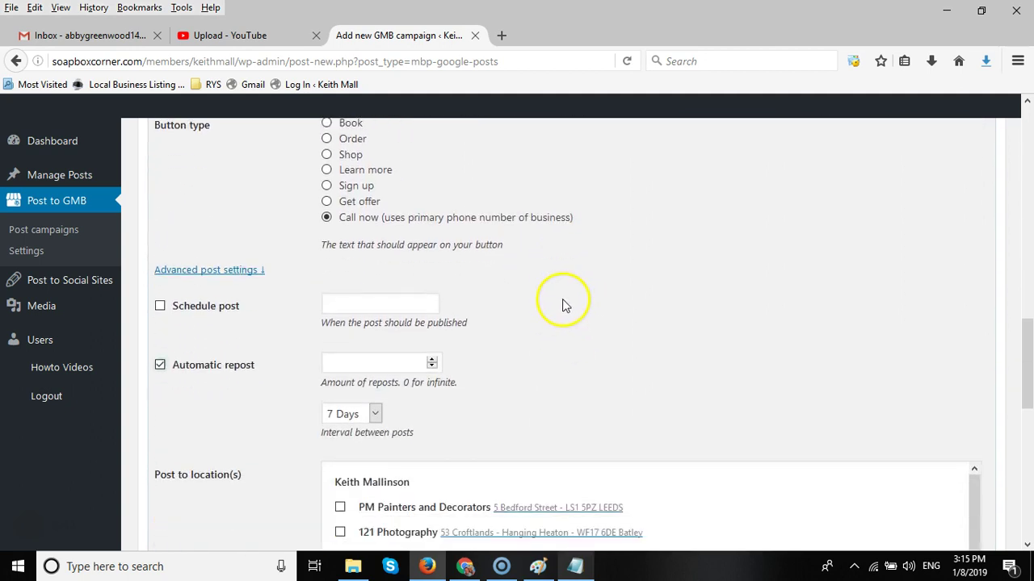
pyautogui.scroll(1, 563, 303)
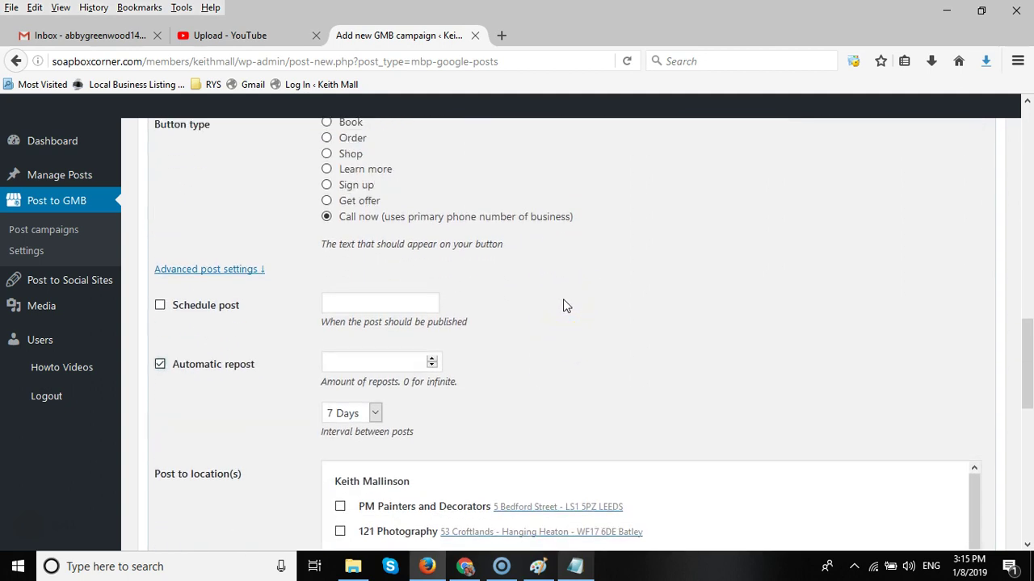
pyautogui.scroll(1, 563, 303)
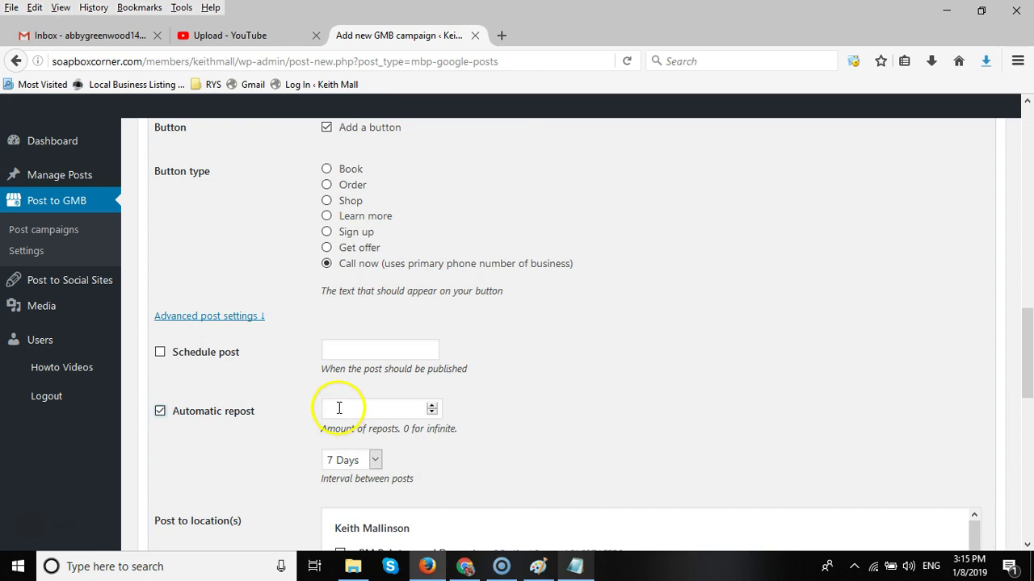
# Set the repost count to 0 (unlimited) with a 7-day interval.
pyautogui.click(374, 461)
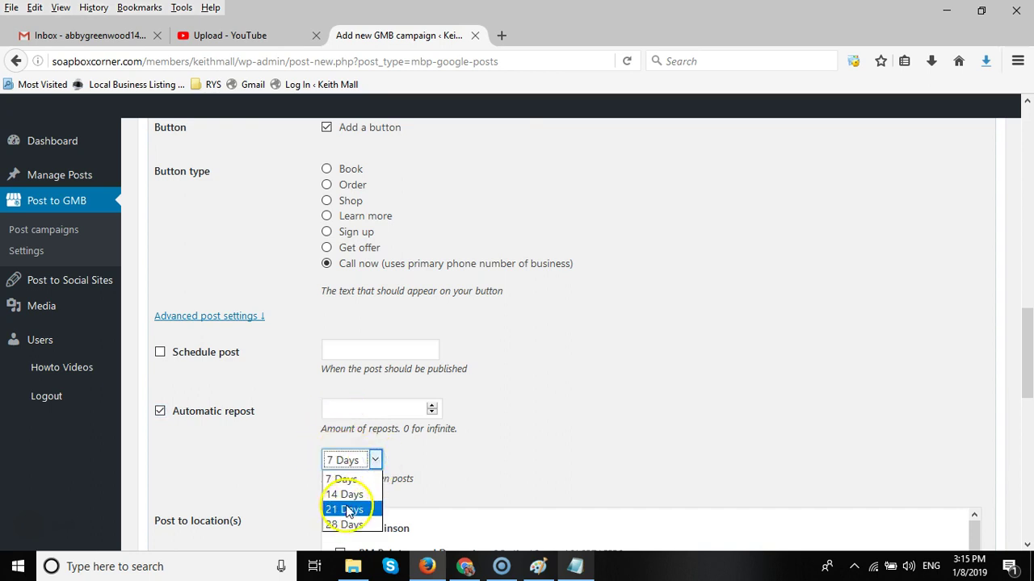
pyautogui.click(345, 412)
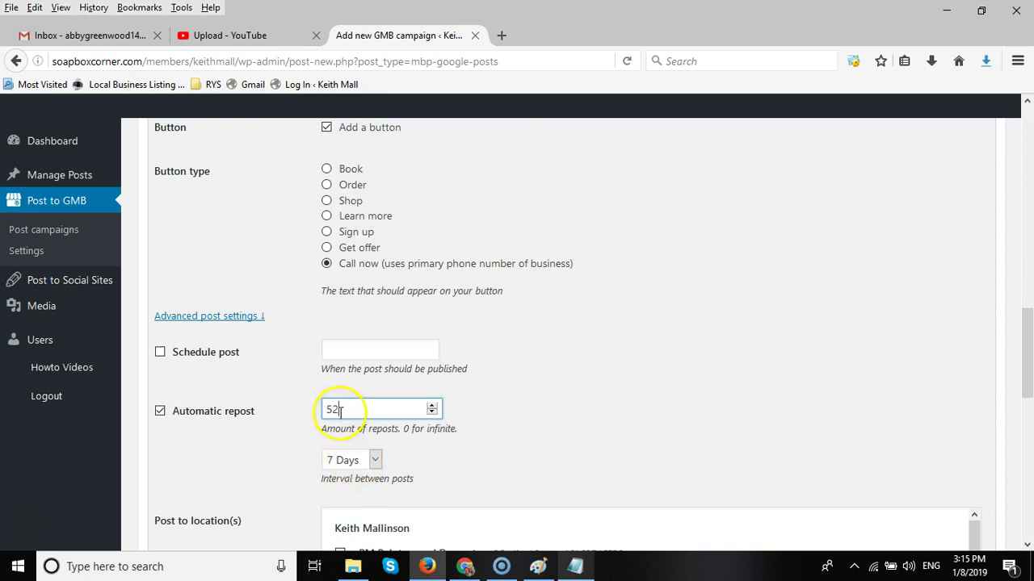
pyautogui.write('0')
pyautogui.click(253, 386)
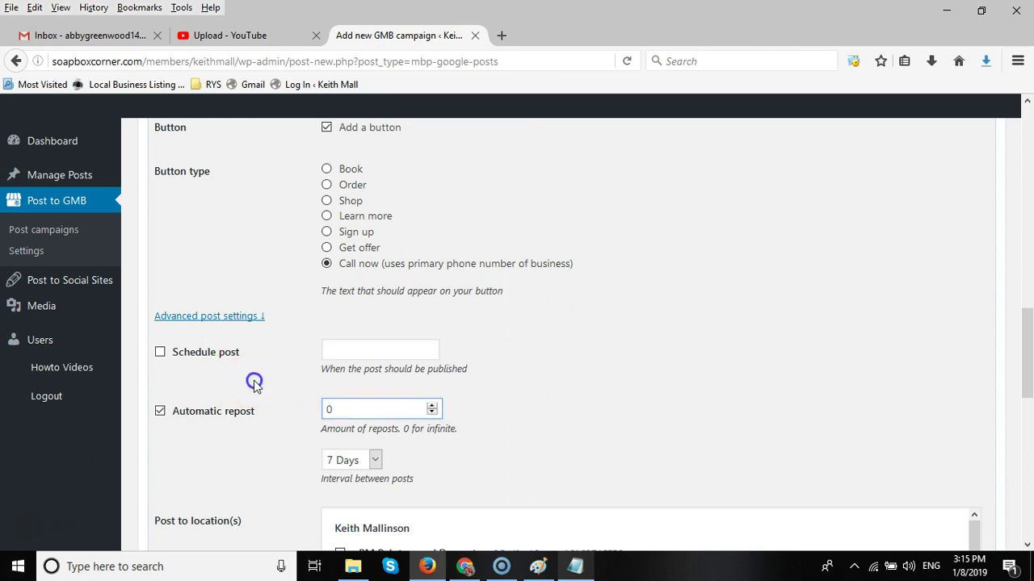
pyautogui.scroll(-2, 259, 372)
pyautogui.scroll(-4, 589, 452)
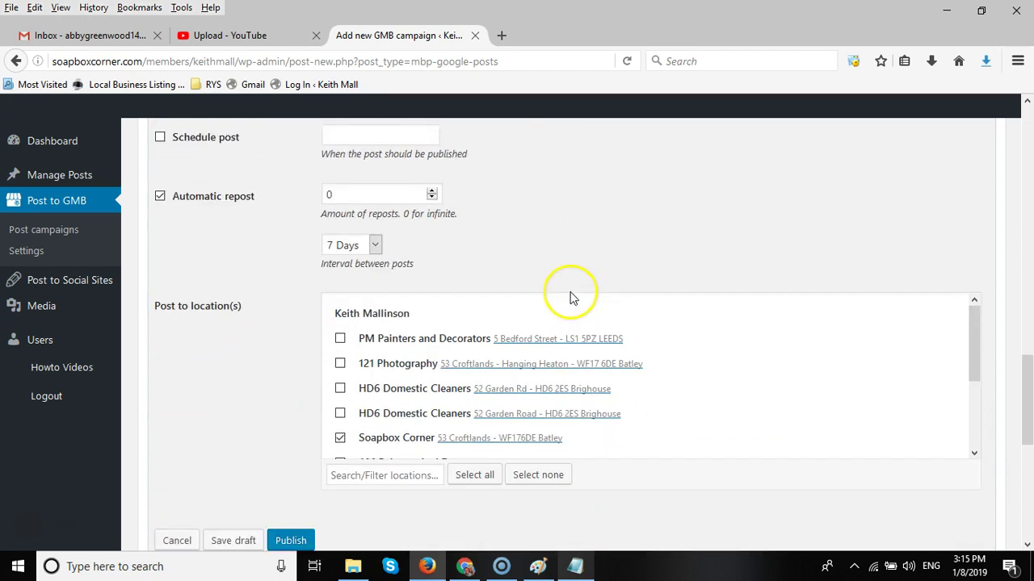
pyautogui.scroll(-1, 307, 323)
pyautogui.scroll(-1, 304, 323)
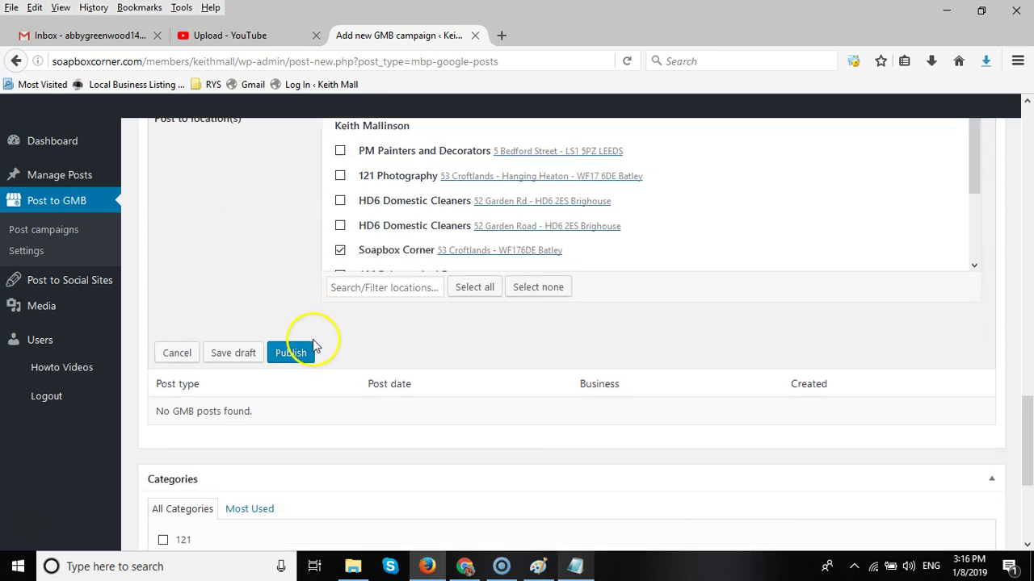
pyautogui.scroll(4, 278, 331)
pyautogui.scroll(2, 280, 328)
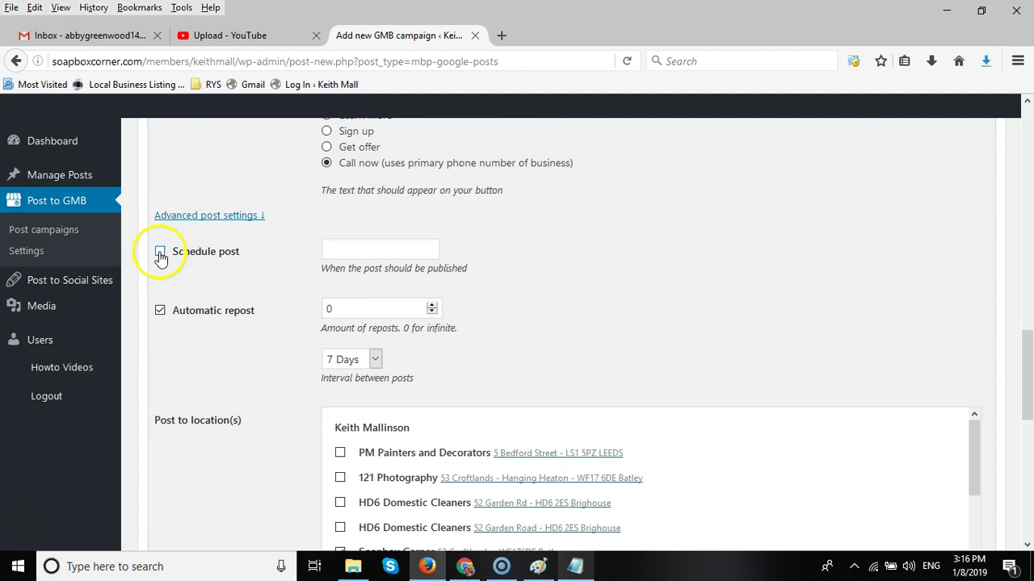
# Turn on scheduling and set the publish date to 9 January 2019 at 12:18.
pyautogui.click(359, 283)
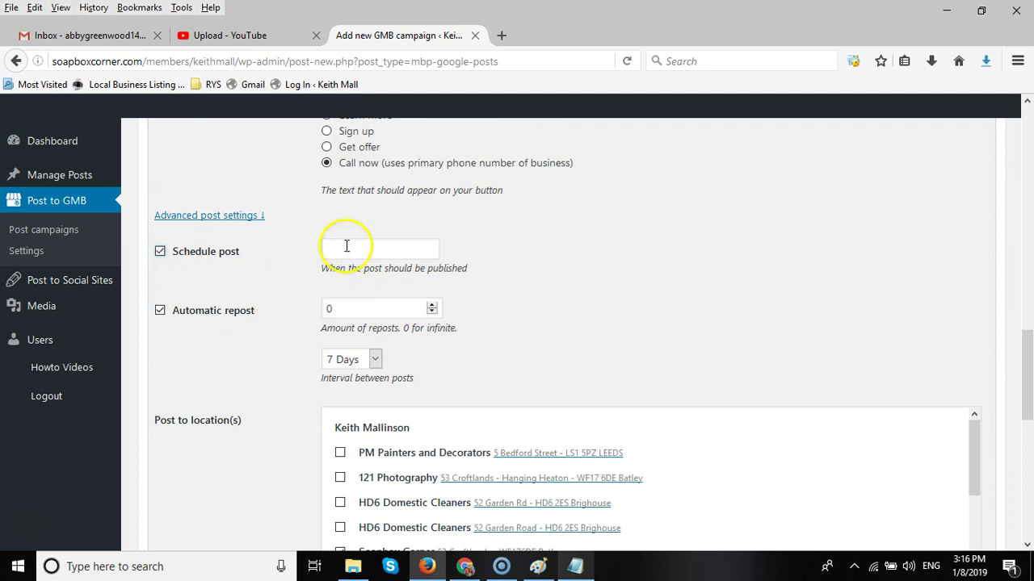
pyautogui.click(347, 246)
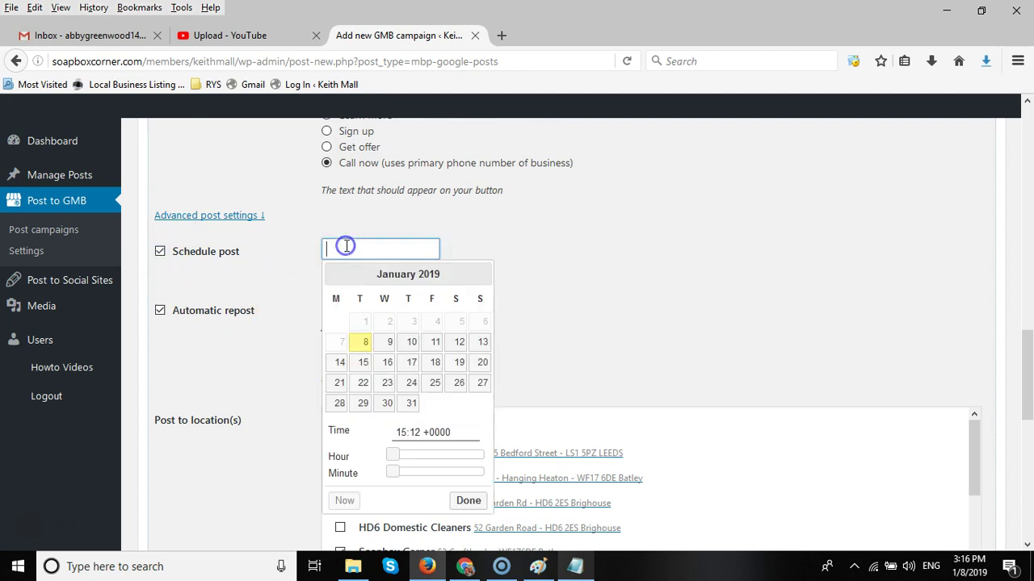
pyautogui.click(389, 344)
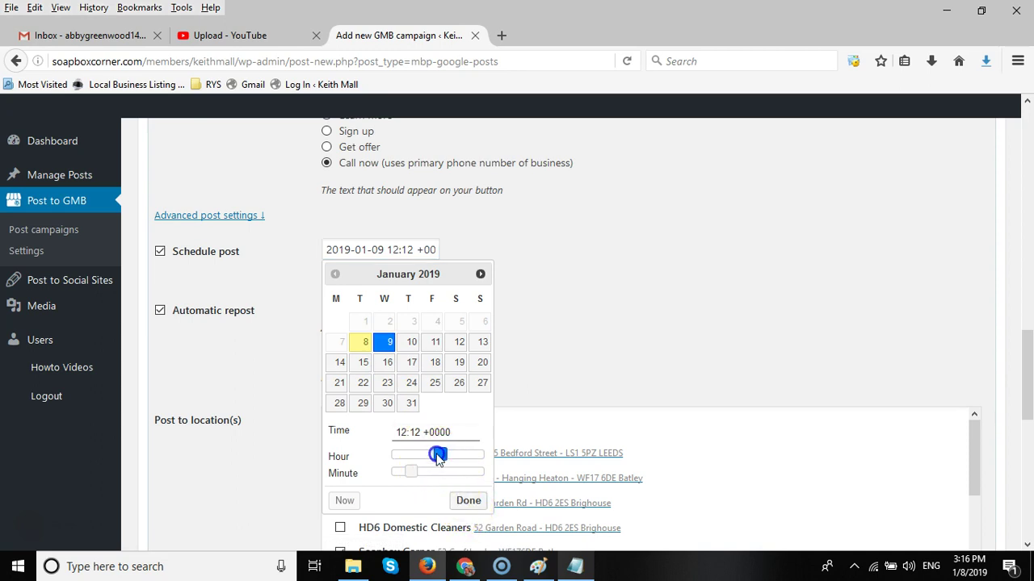
pyautogui.click(469, 500)
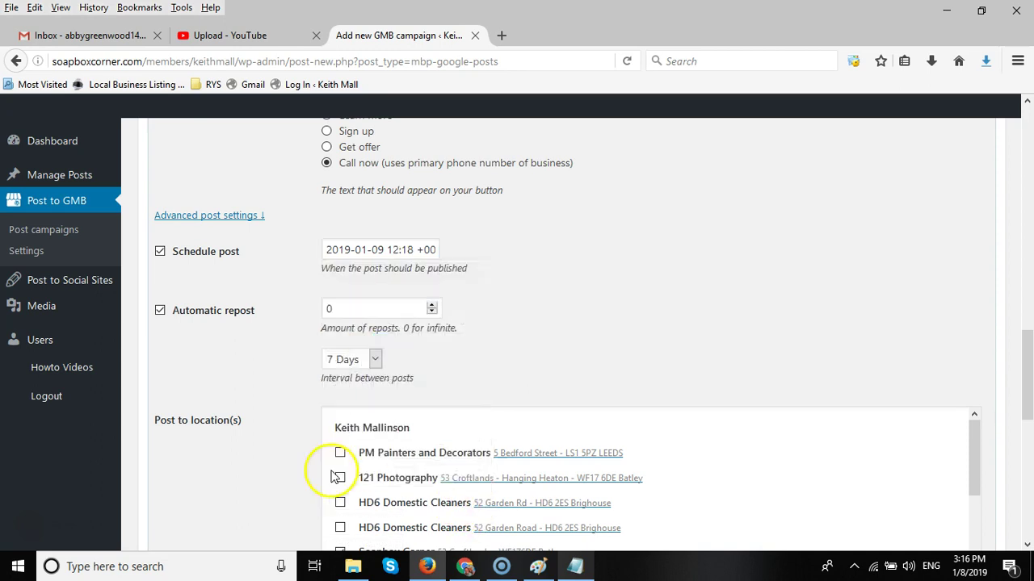
# Submit the Soapbox Corner post with 'Schedule post' for publishing.
pyautogui.scroll(-1, 275, 323)
pyautogui.scroll(-5, 267, 258)
pyautogui.scroll(-1, 253, 219)
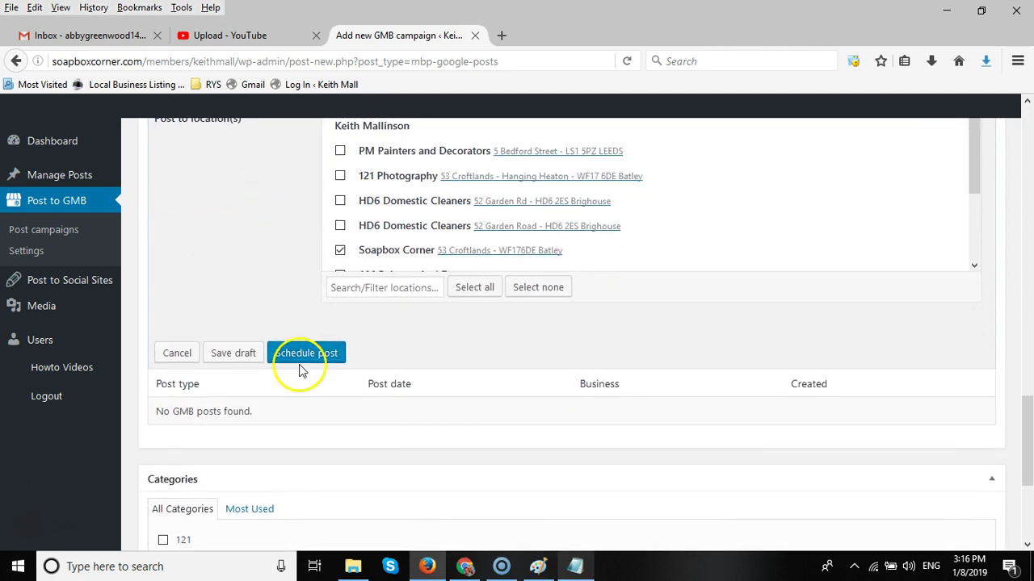
pyautogui.click(297, 356)
pyautogui.click(402, 386)
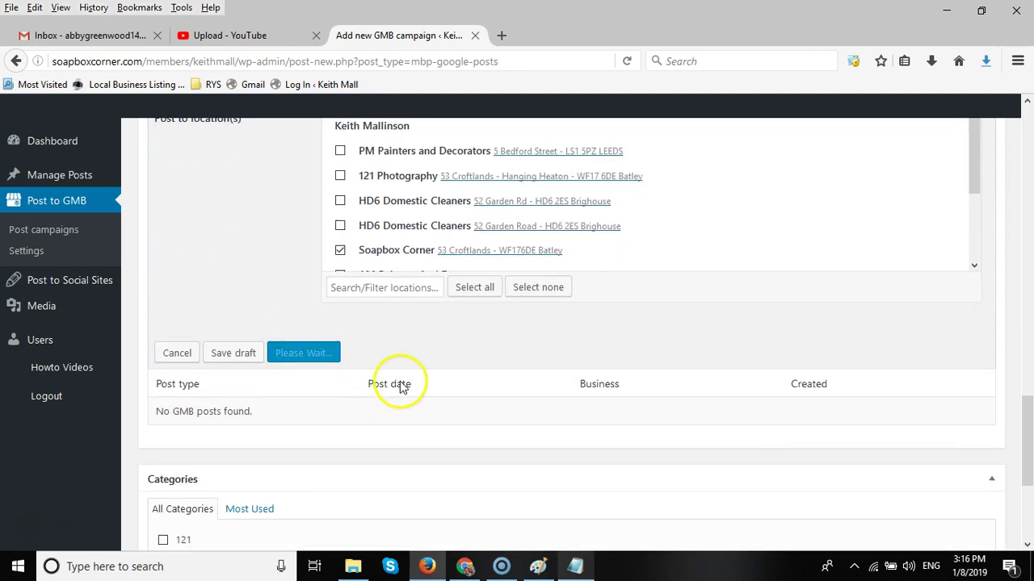
pyautogui.scroll(4, 581, 420)
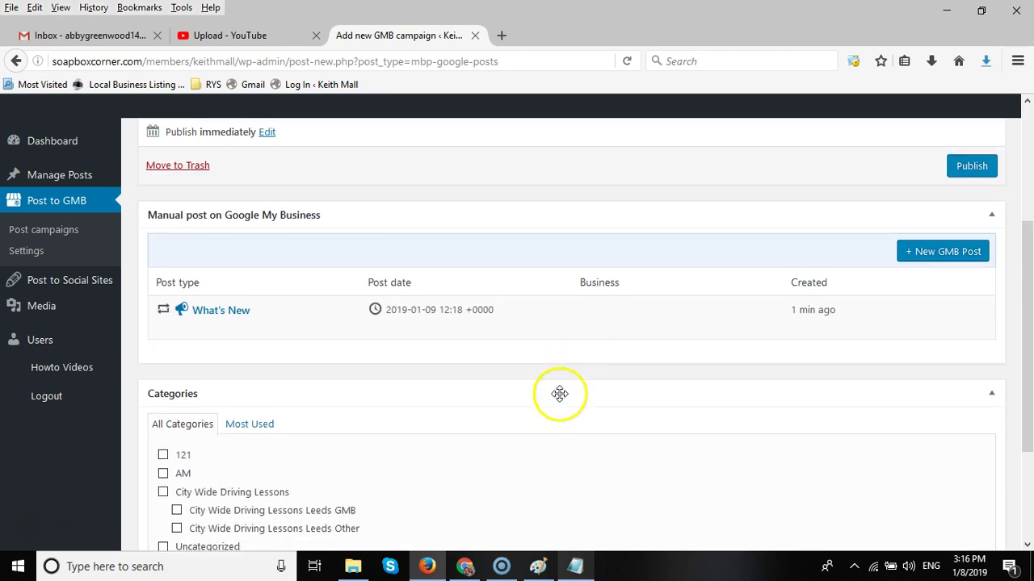
pyautogui.scroll(-1, 560, 394)
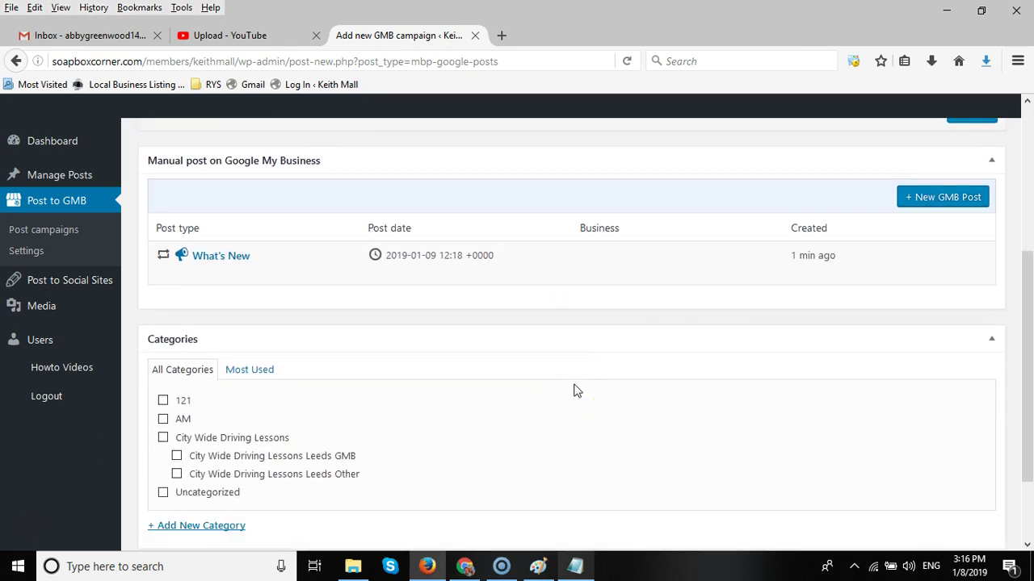